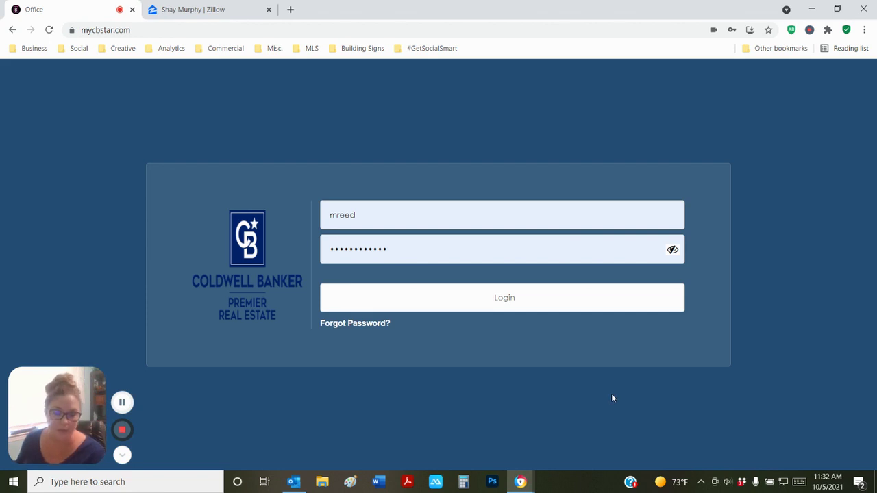
Log in to the mycbstar.com office site with the agent's username and password
left_click(502, 306)
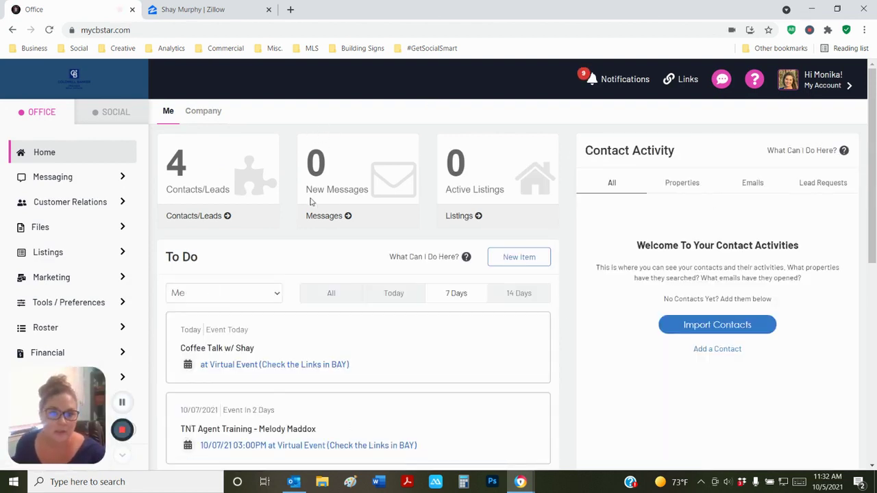
Go to Files > Documents Library and open the CBPRE Marketing Assets folder
left_click(40, 230)
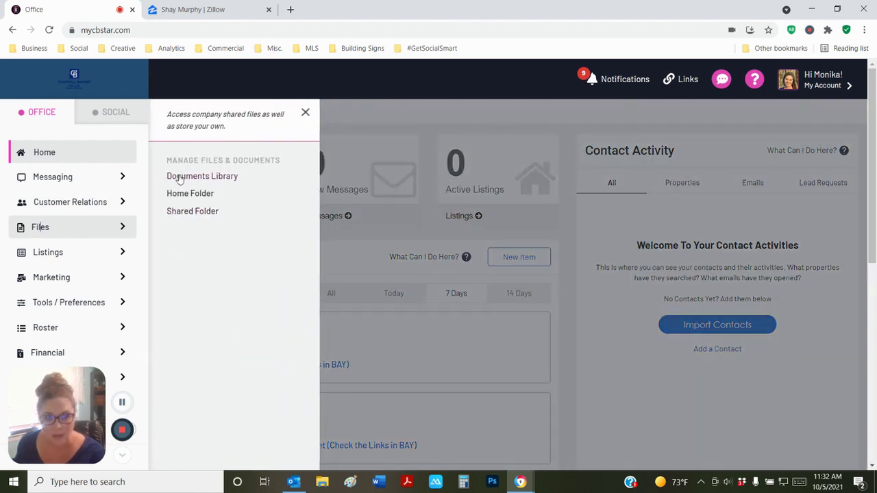
left_click(225, 182)
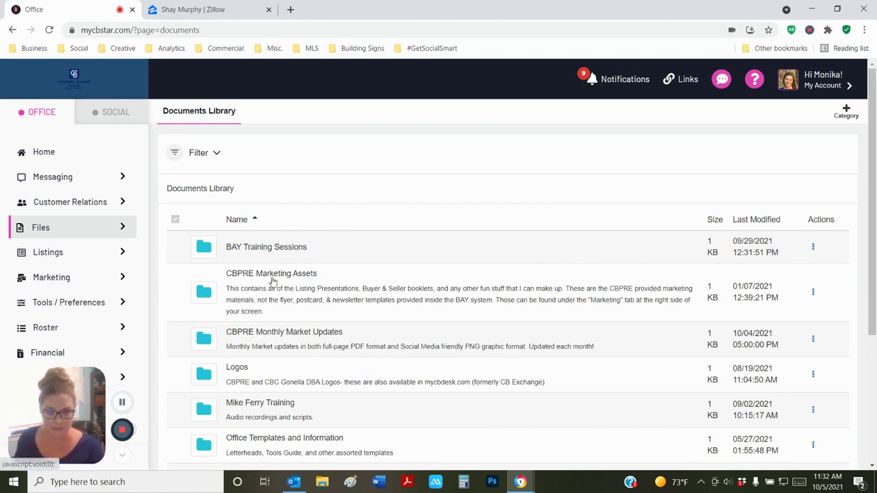
scroll(327, 288, "down", 3)
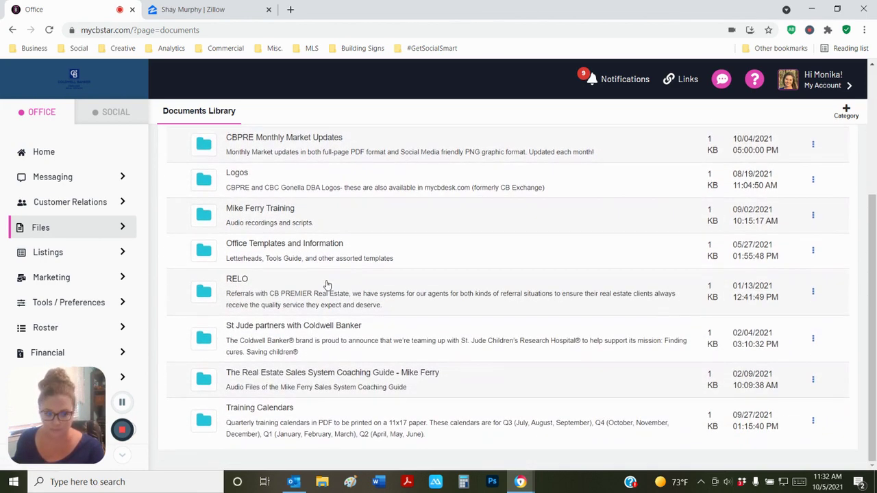
scroll(325, 283, "up", 3)
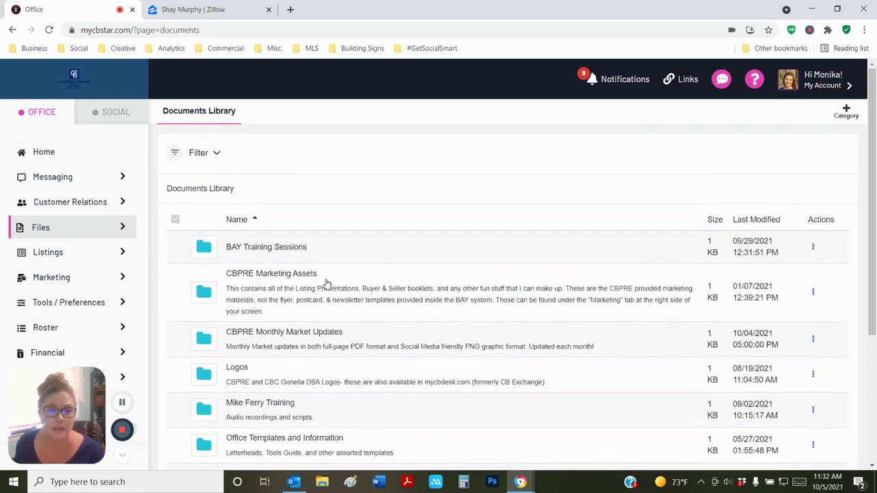
scroll(302, 252, "down", 1)
left_click(261, 218)
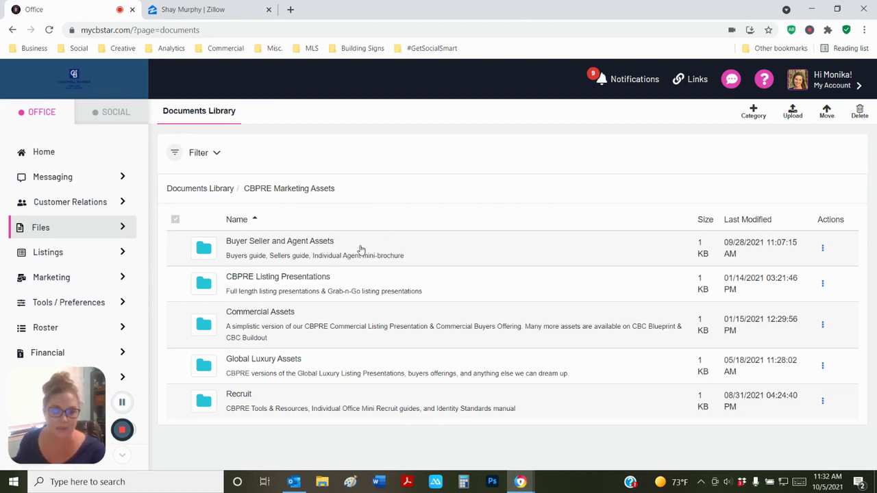
Open the CBPRE Listing Presentations subfolder to see its PDF and PPTX files
left_click(266, 280)
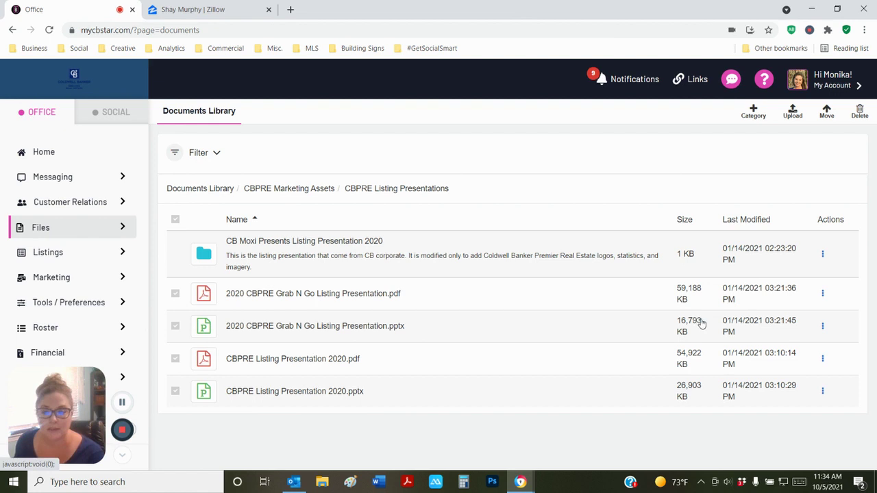
Download 2020 CBPRE Grab N Go Listing Presentation.pptx from its Actions menu and dismiss the notice
left_click(823, 327)
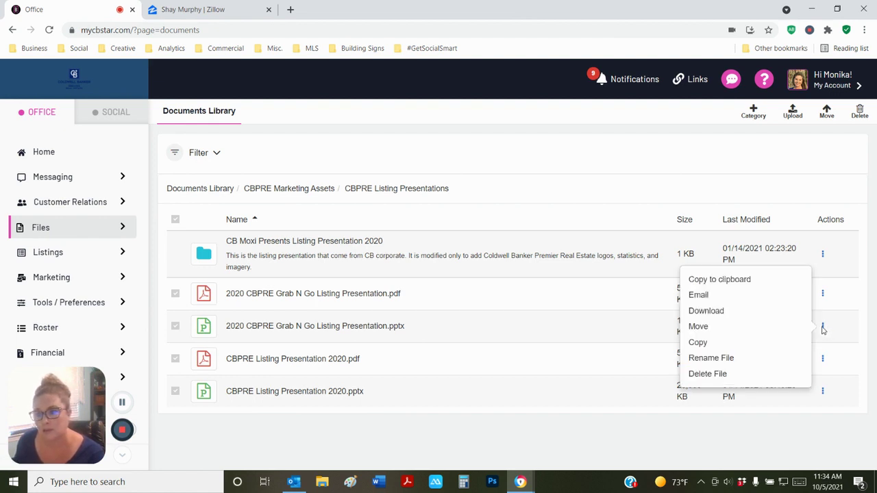
left_click(706, 311)
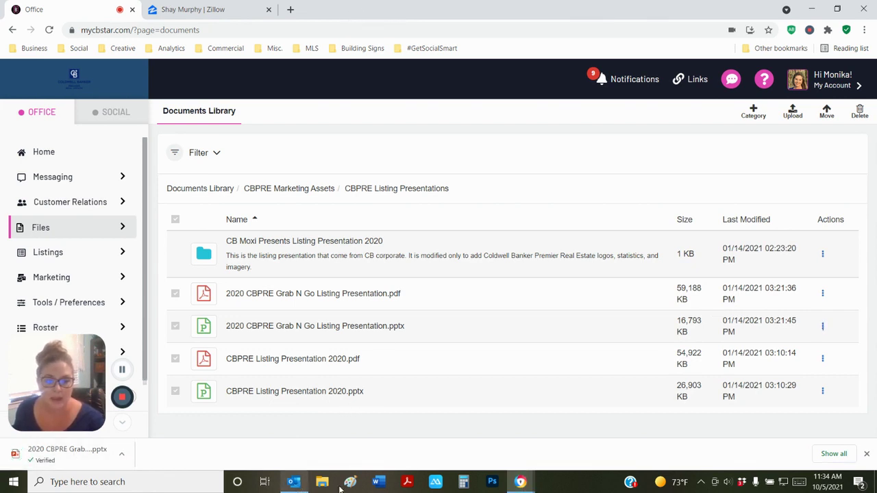
left_click(865, 456)
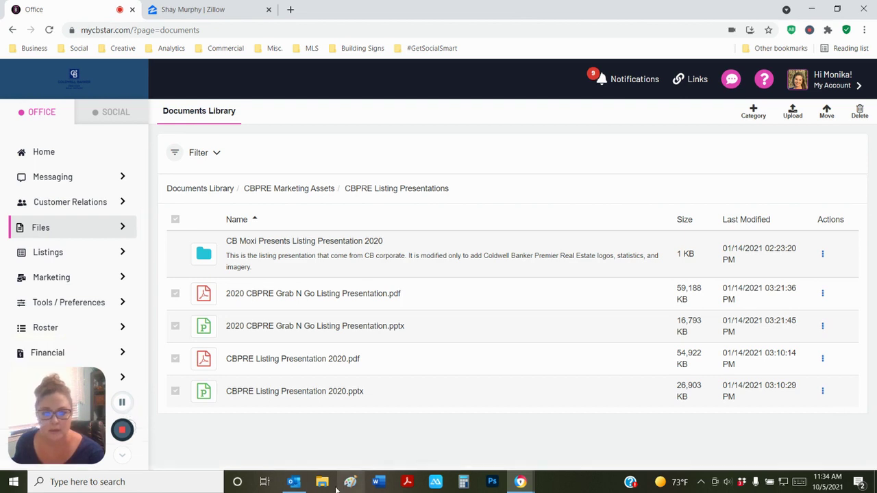
Open the downloaded Grab N Go presentation from the Downloads folder in PowerPoint, then close File Explorer
left_click(322, 483)
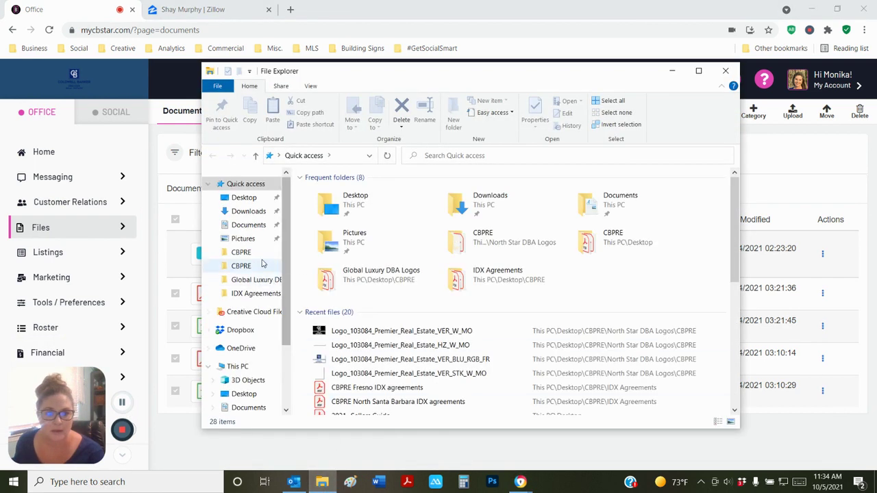
left_click(239, 211)
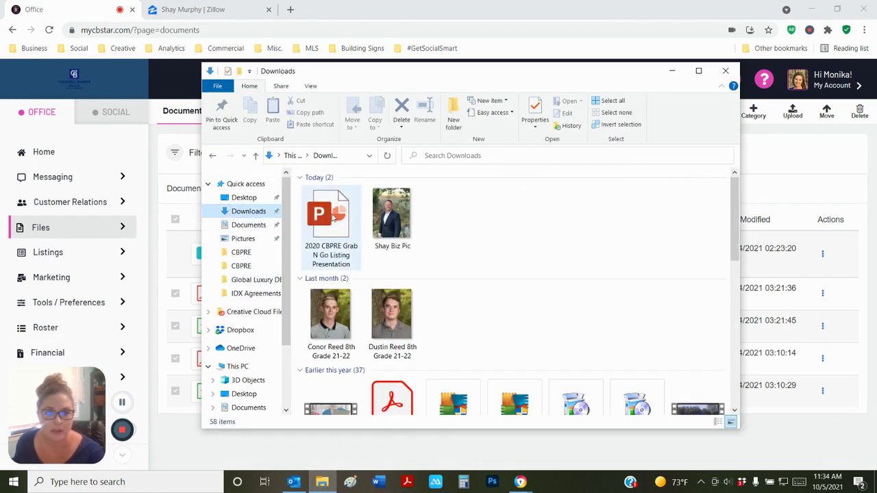
double_click(334, 216)
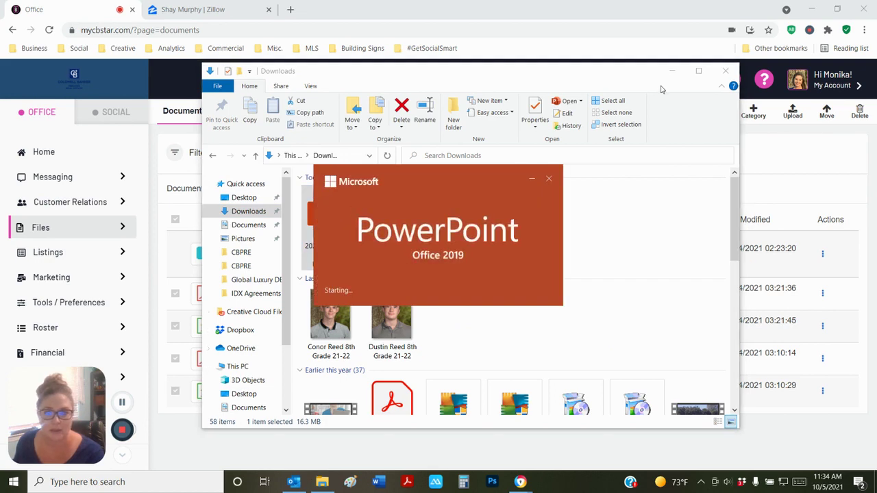
left_click(725, 70)
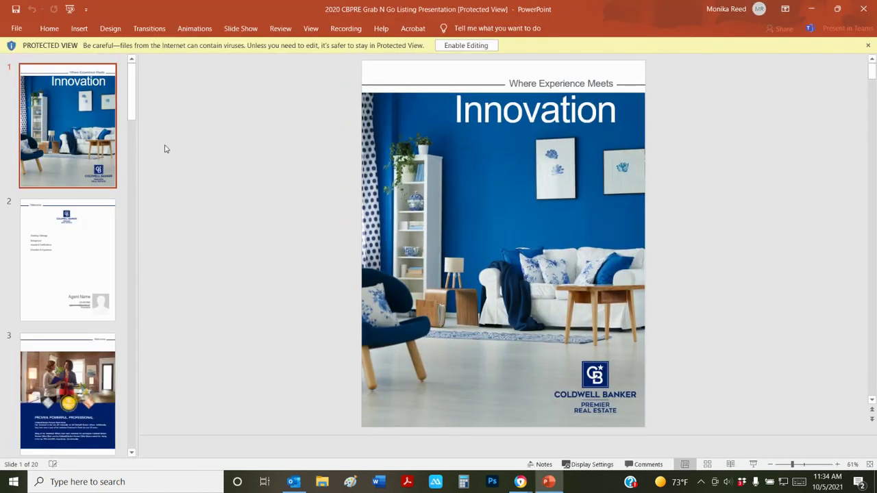
Enable editing on the Grab N Go deck and go to slide 2
left_click(465, 46)
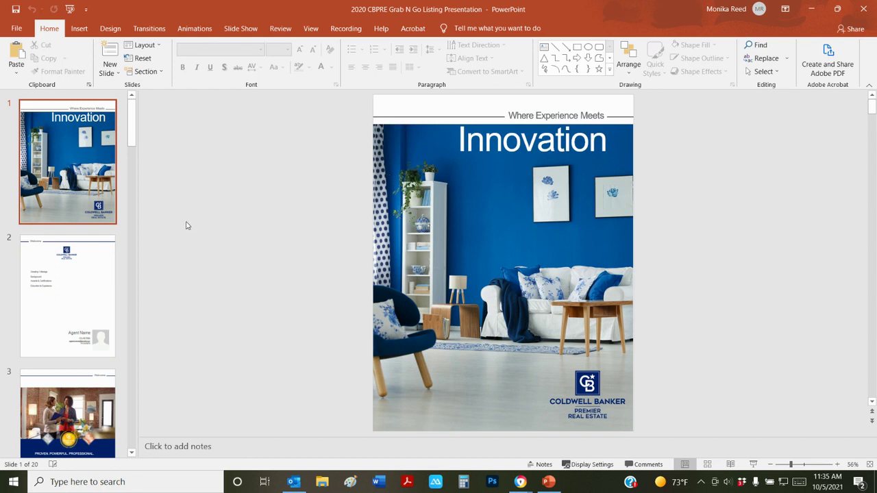
left_click(58, 290)
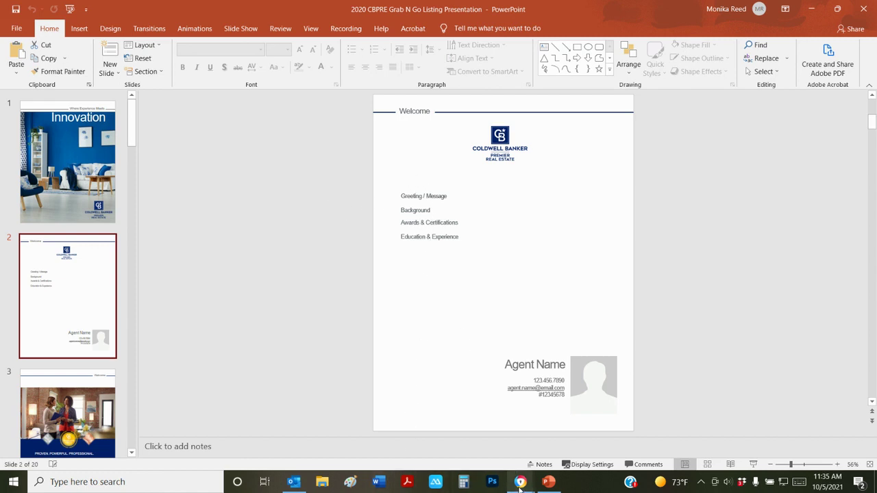
Switch to the browser and bring up the agent's Zillow profile tab
mouse_move(519, 487)
left_click(513, 462)
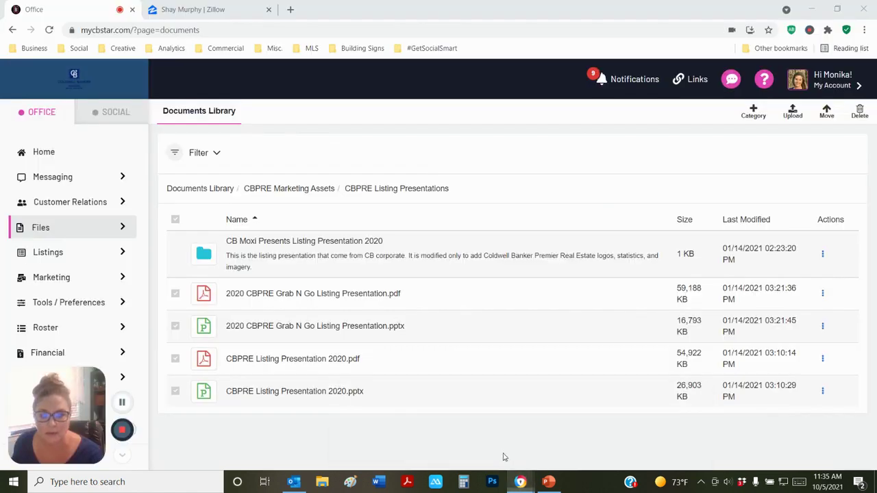
left_click(167, 14)
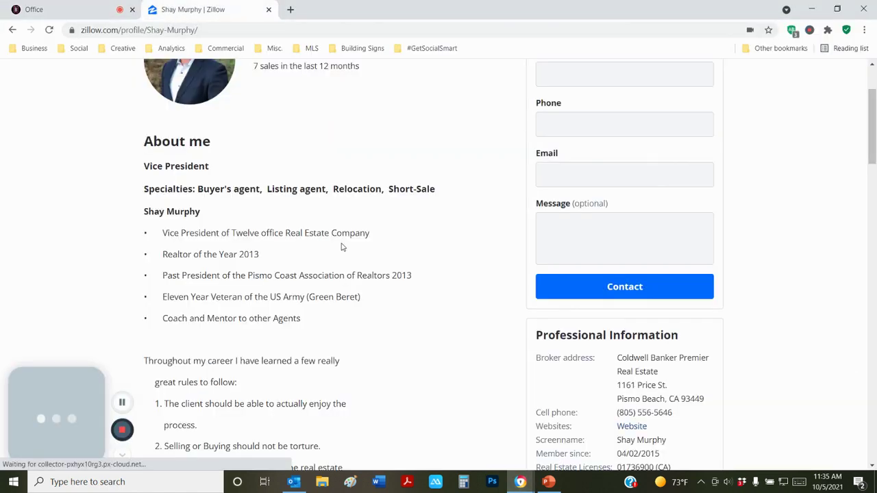
Select the About me bio text from its start down to "love it!"
scroll(343, 246, "down", 2)
scroll(343, 247, "down", 2)
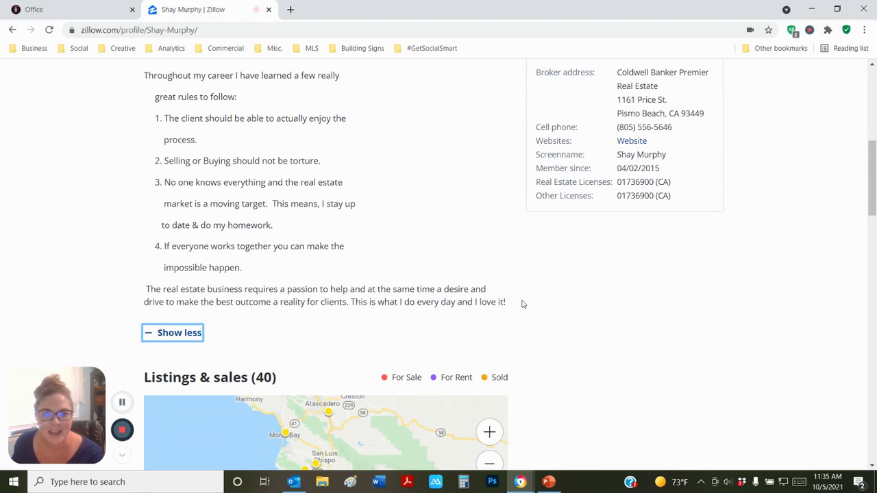
scroll(519, 304, "up", 4)
scroll(519, 303, "up", 2)
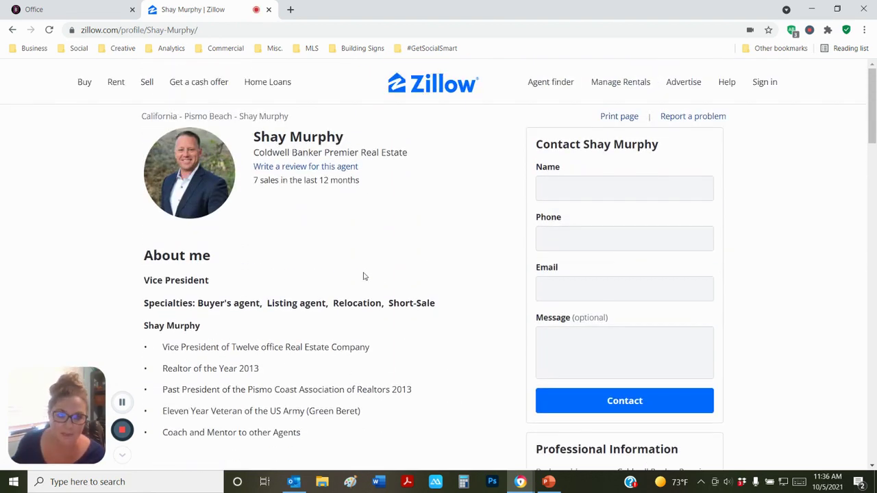
scroll(365, 277, "down", 1)
scroll(364, 276, "down", 5)
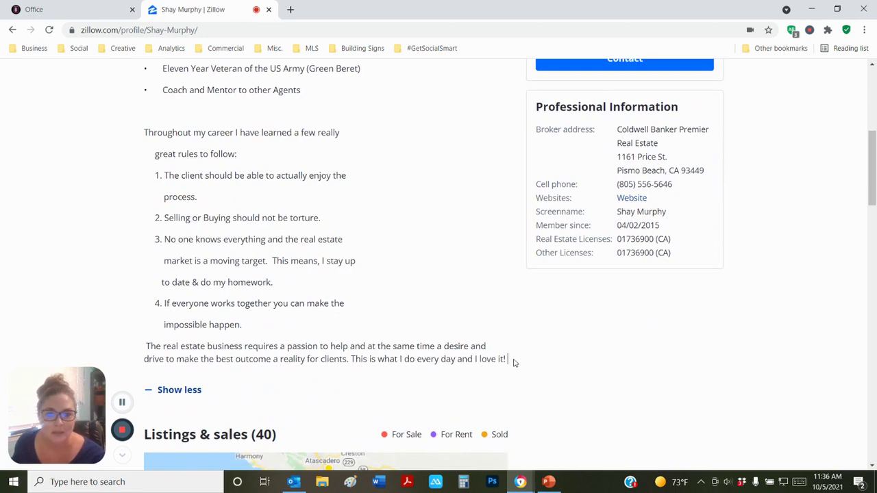
left_click_drag(512, 360, 142, 225)
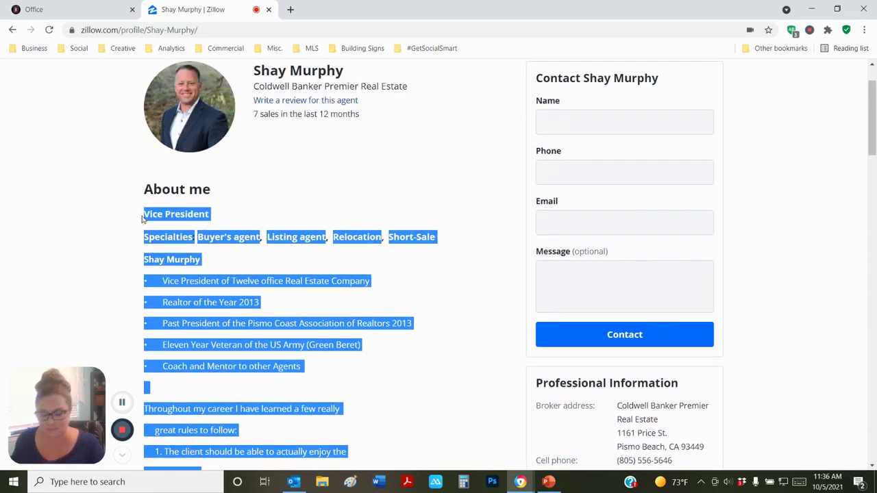
left_click(546, 483)
Paste the Zillow bio over slide 2's agenda and delete the old agenda text box
left_click(454, 235)
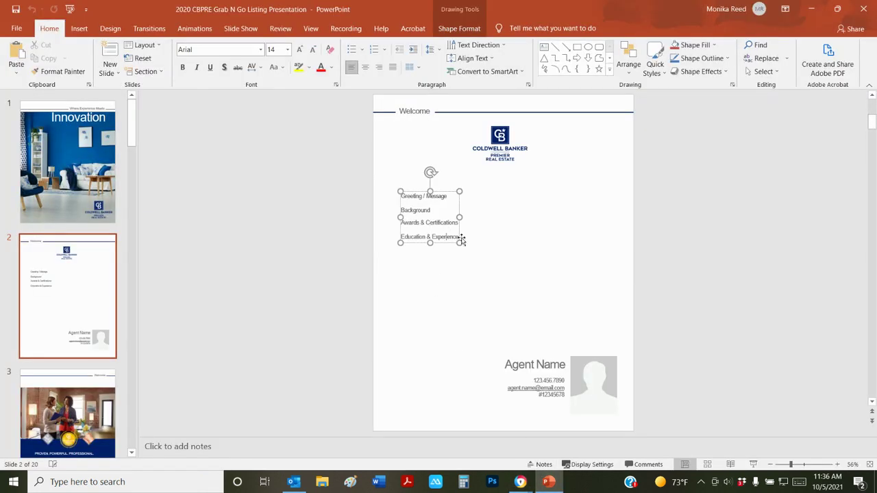
left_click_drag(457, 236, 399, 196)
key("ctrl+v")
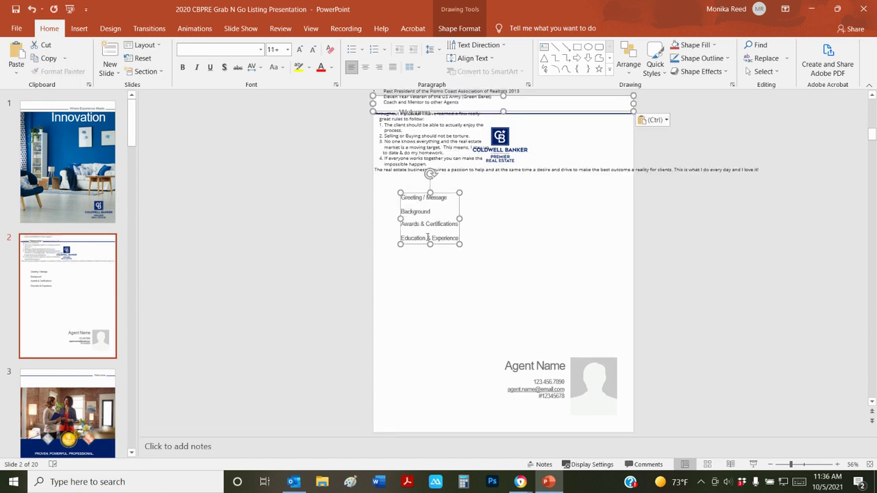
left_click(419, 170)
left_click_drag(409, 170, 446, 170)
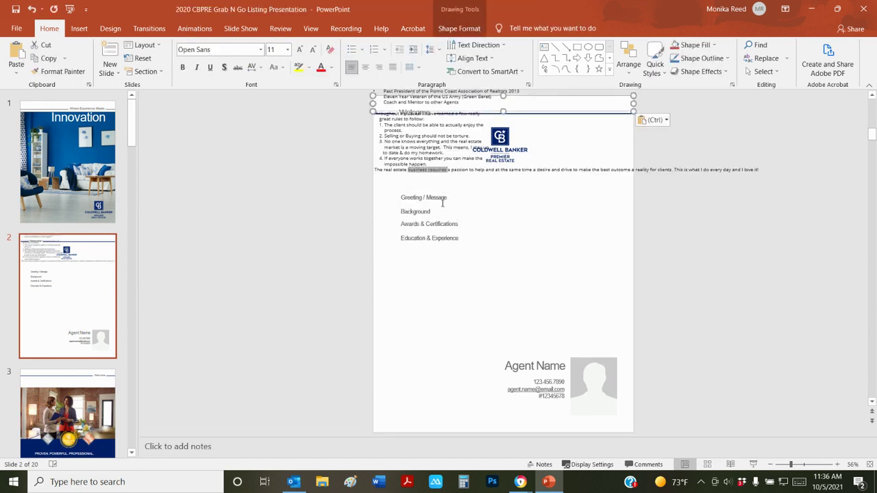
left_click_drag(646, 179, 671, 236)
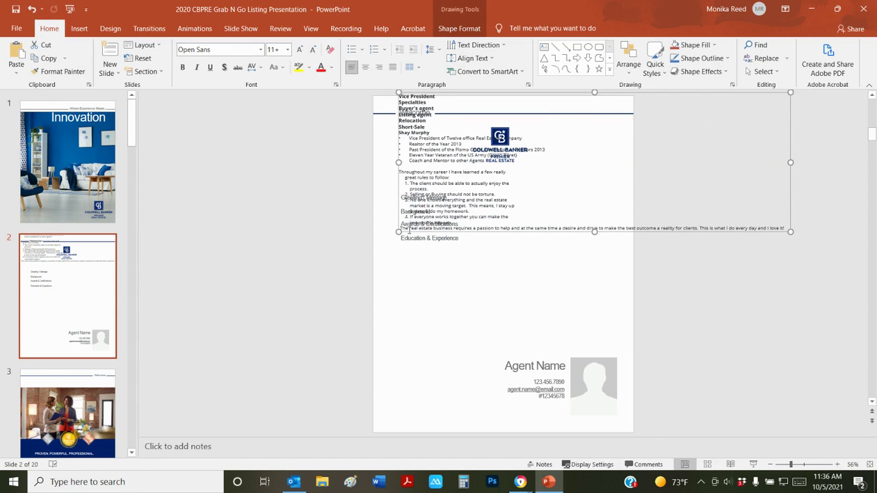
left_click(419, 241)
key("Delete")
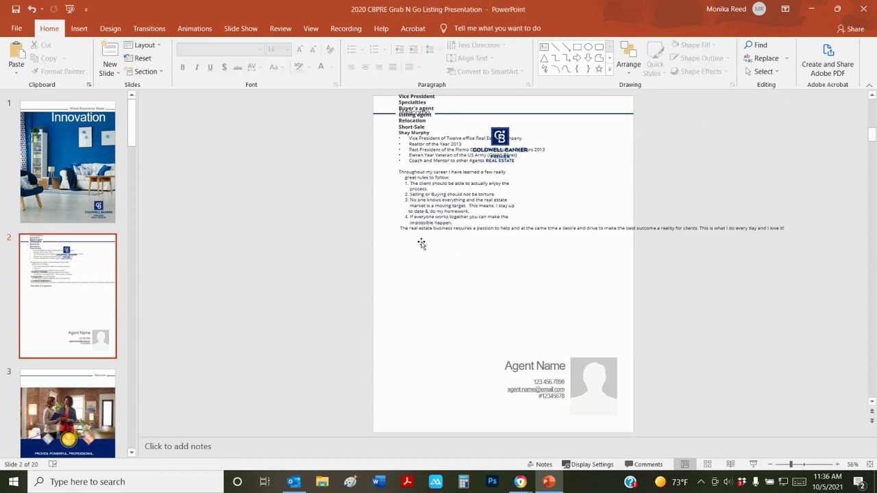
Move the bio box below the logo and narrow it to fit the slide
left_click(428, 194)
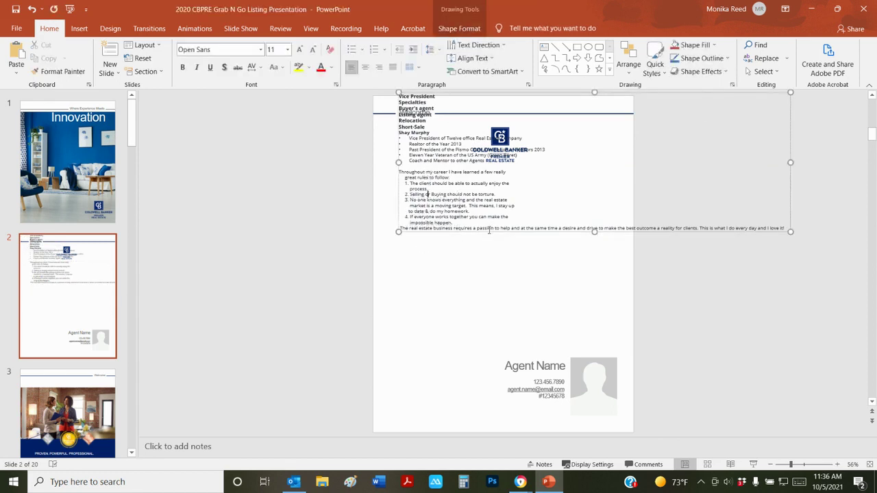
left_click_drag(488, 233, 478, 322)
left_click_drag(783, 245, 596, 228)
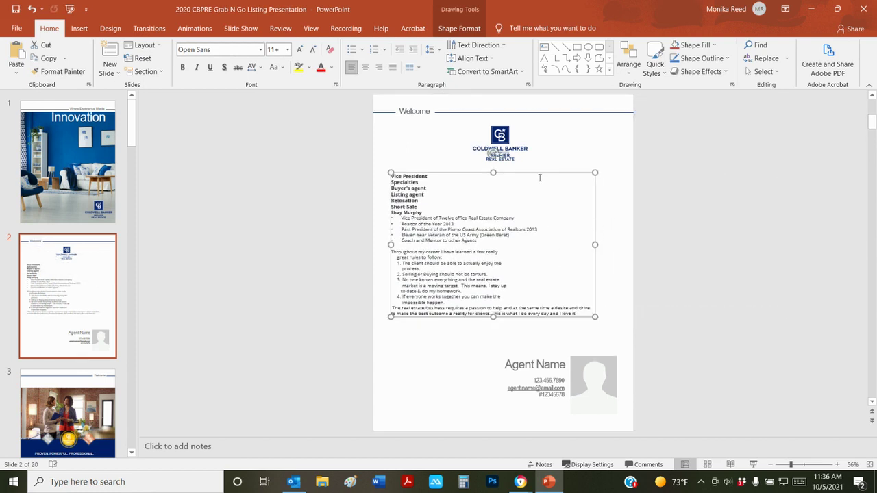
left_click_drag(539, 173, 545, 182)
Add "Coldwell Banker Prem" after Vice President and a colon after Specialties
left_click(447, 218)
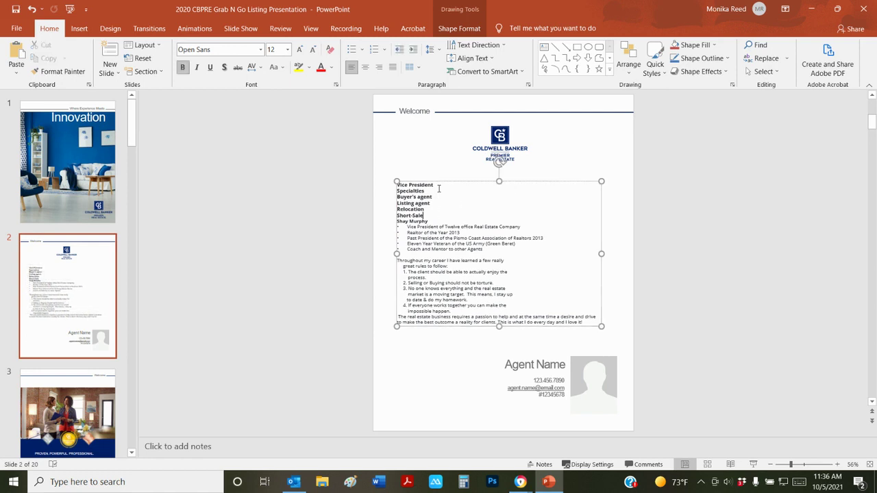
left_click(440, 186)
type("Coldwell Banker Premier Real Estate")
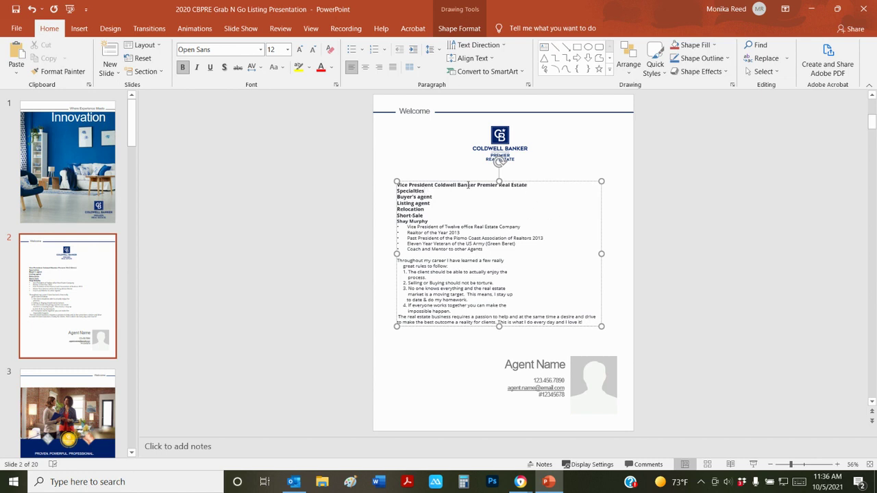
type(":")
Make the four specialty lines indented bullets and add a blank line before the agent's name
left_click_drag(432, 215, 397, 195)
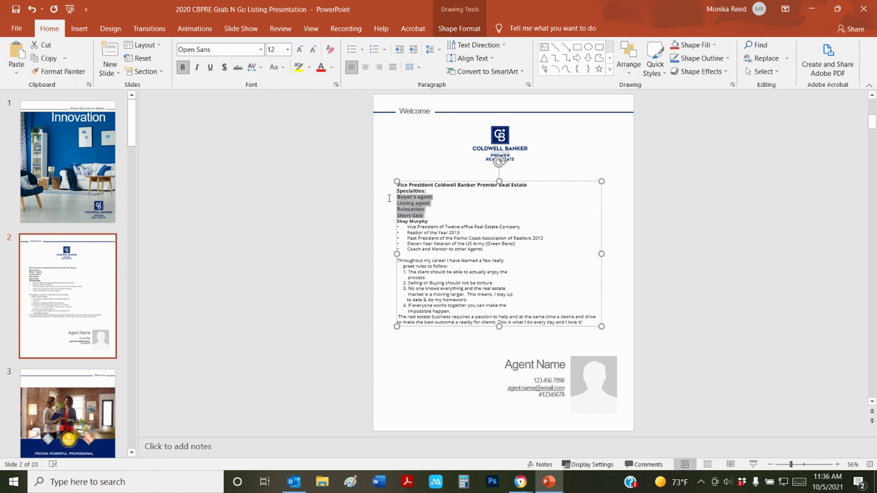
left_click(350, 51)
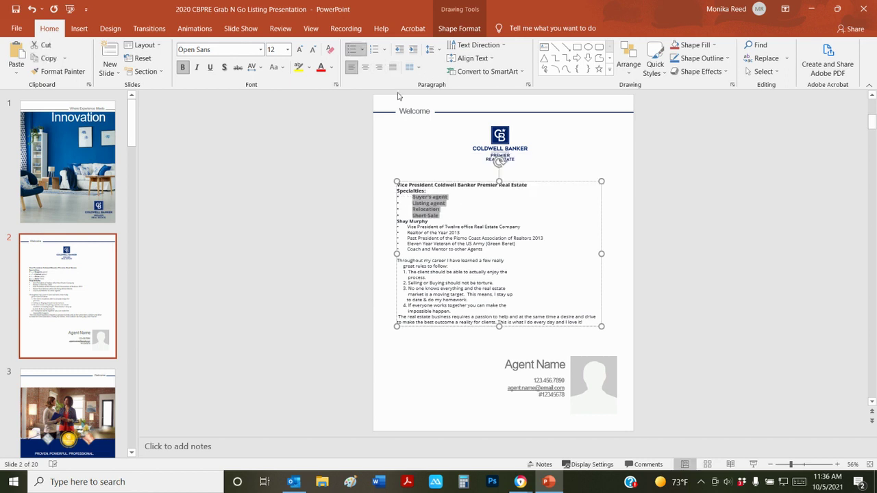
left_click(414, 53)
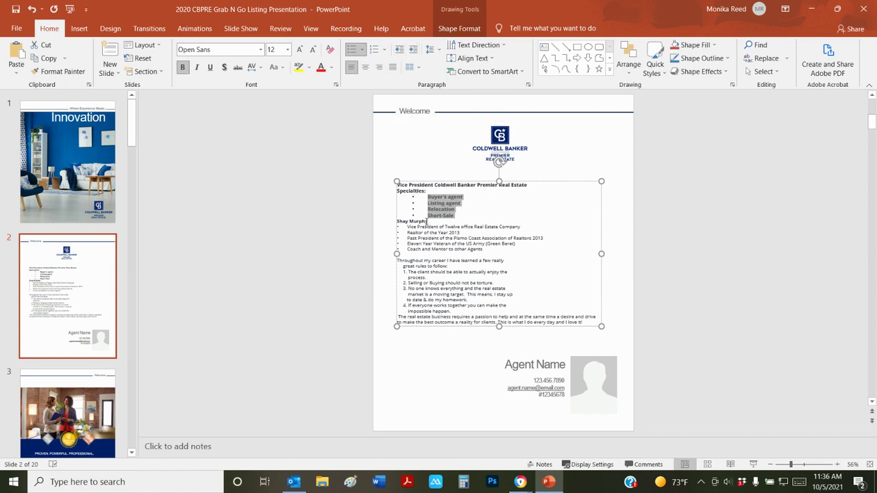
left_click(427, 221)
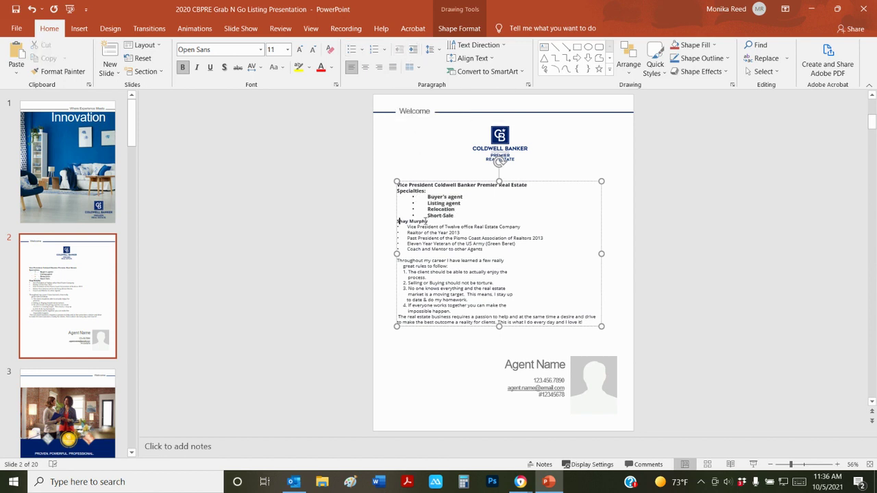
key("Return")
key("Return")
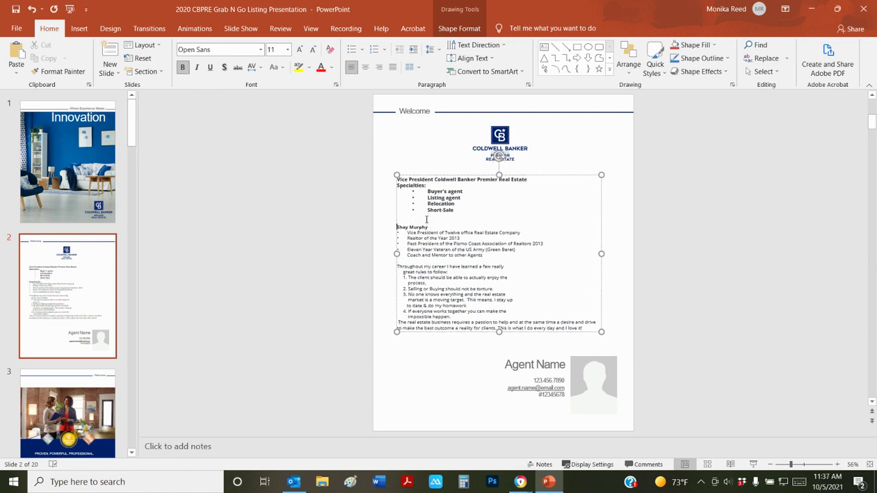
left_click_drag(480, 181, 482, 186)
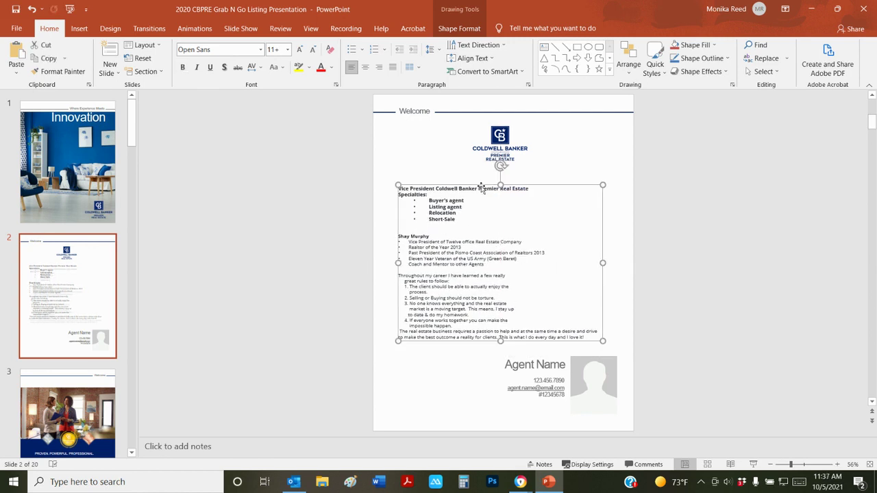
Change the whole bio text from Palatino Linotype to Arial at 12 pt
left_click(480, 300)
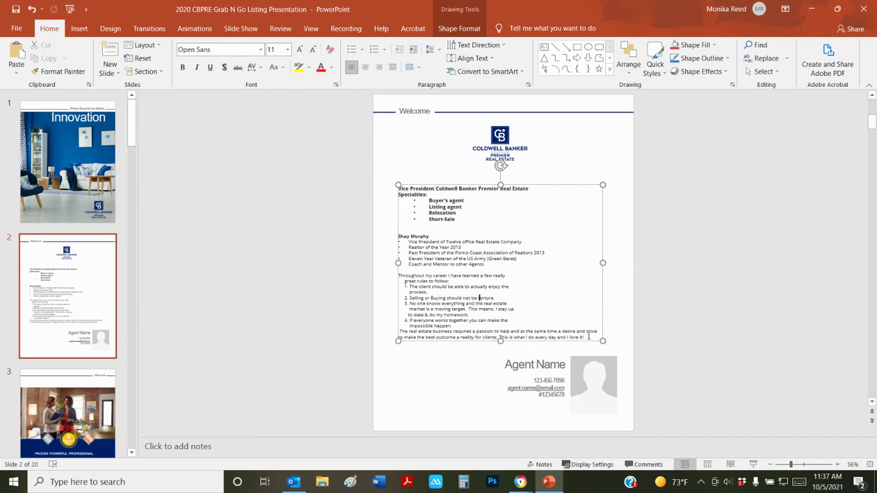
left_click_drag(588, 335, 381, 187)
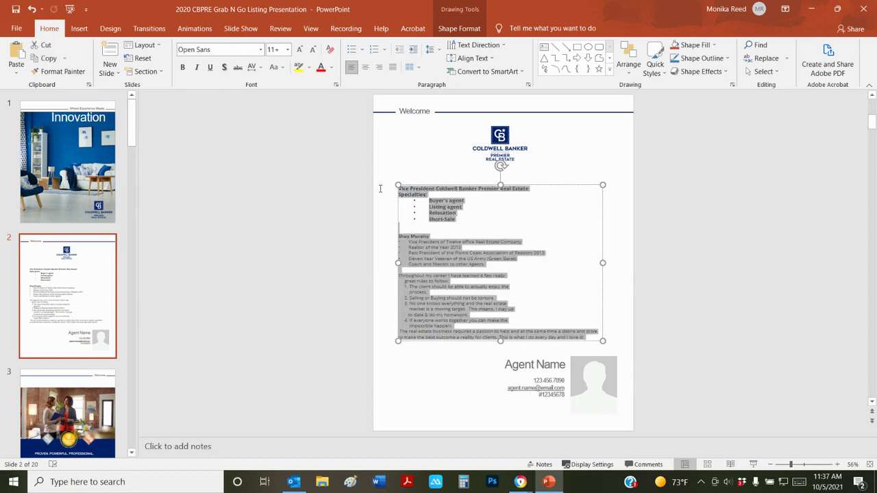
left_click(251, 48)
type("Palatino Linotype")
left_click(260, 49)
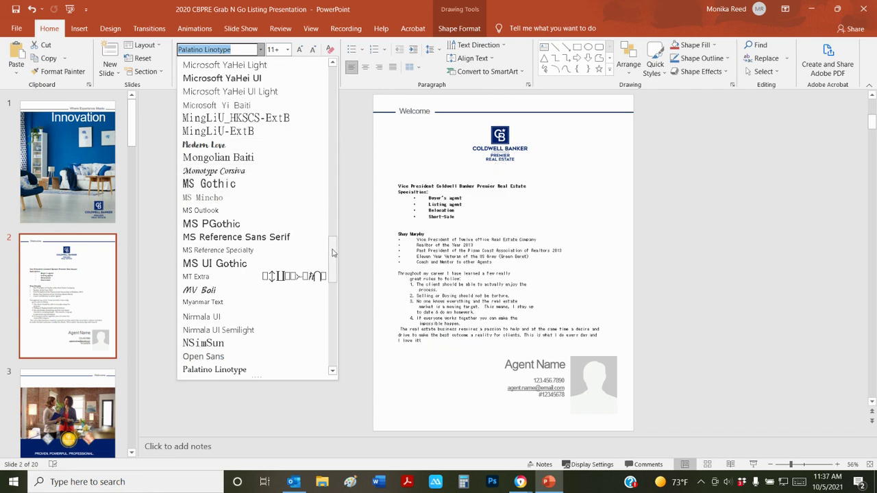
left_click_drag(333, 253, 333, 86)
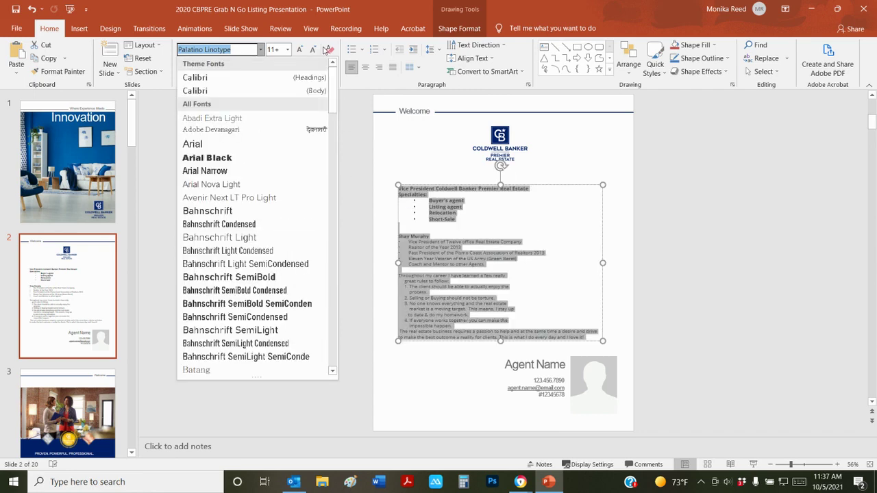
left_click(194, 146)
left_click(300, 50)
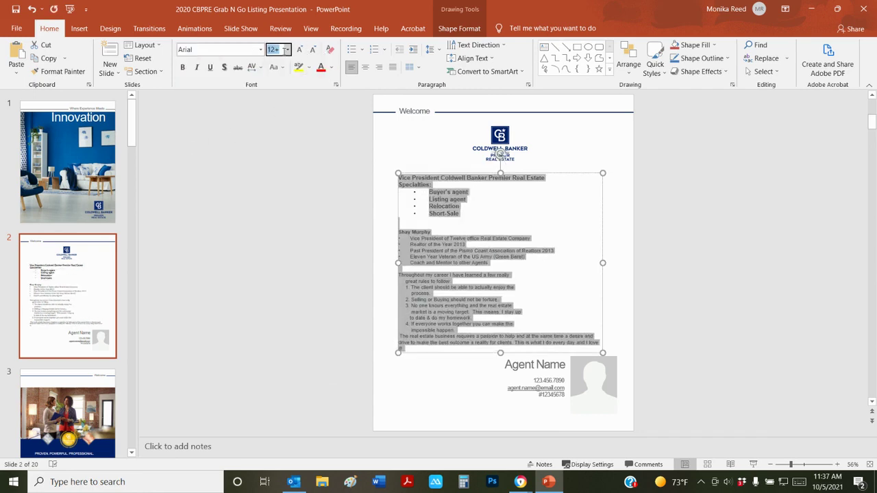
left_click(286, 49)
left_click(276, 115)
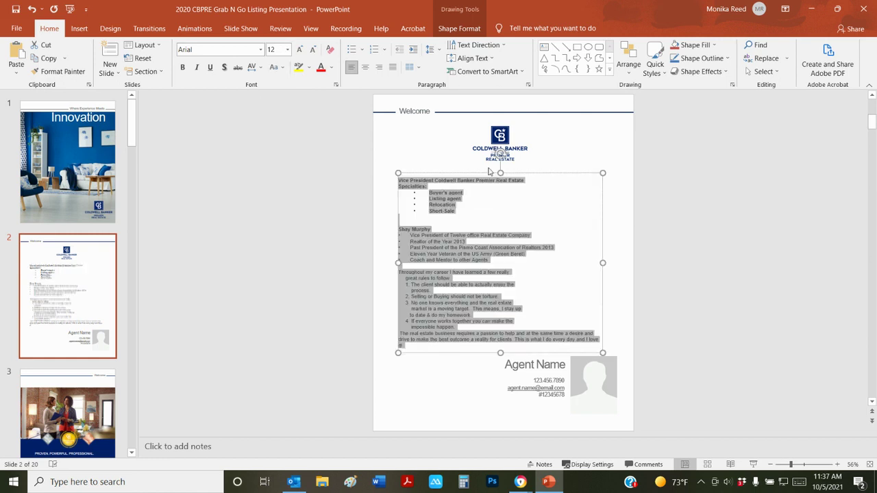
left_click(717, 220)
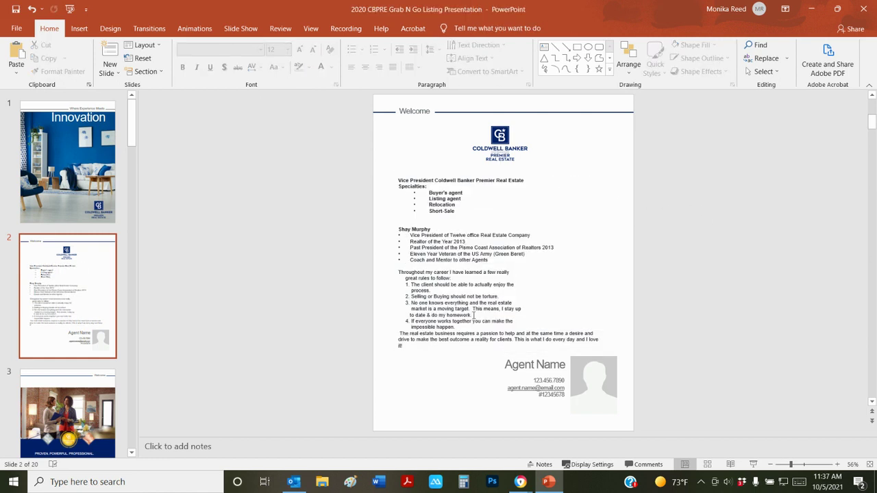
scroll(491, 192, "up", 1)
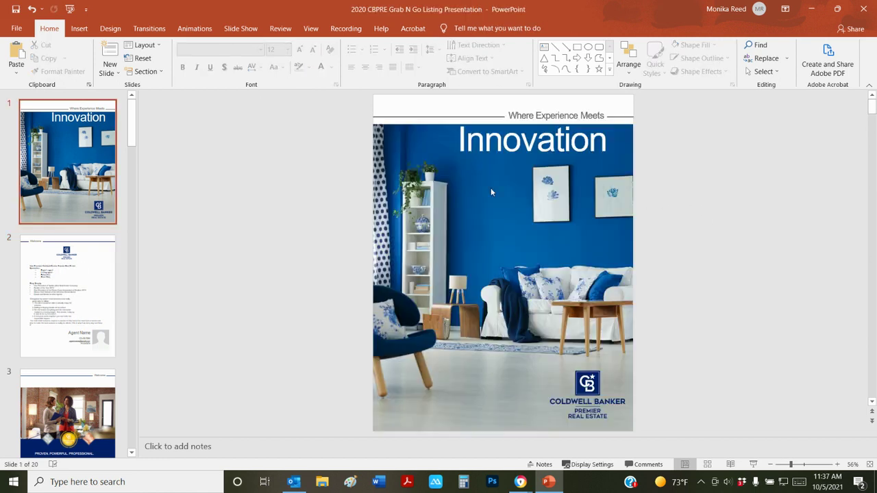
scroll(448, 220, "down", 1)
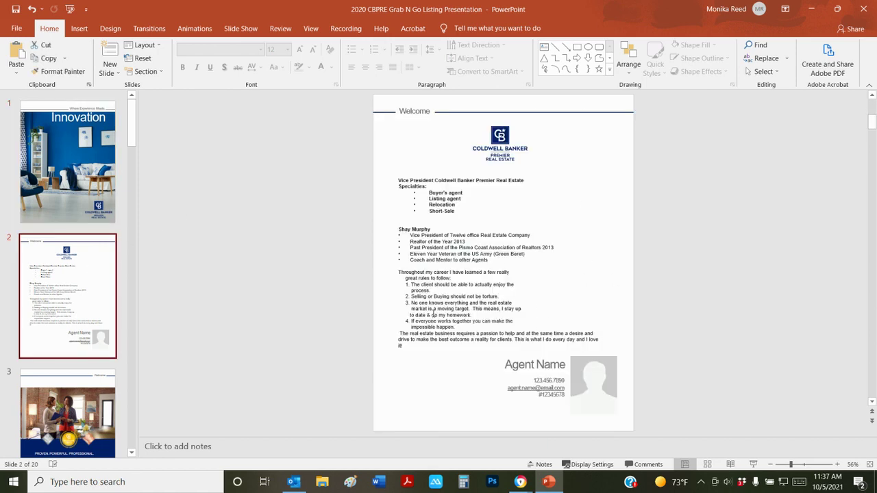
Replace 'Agent Name' with the agent's full name, widened to fit one line and right-aligned
left_click(553, 368)
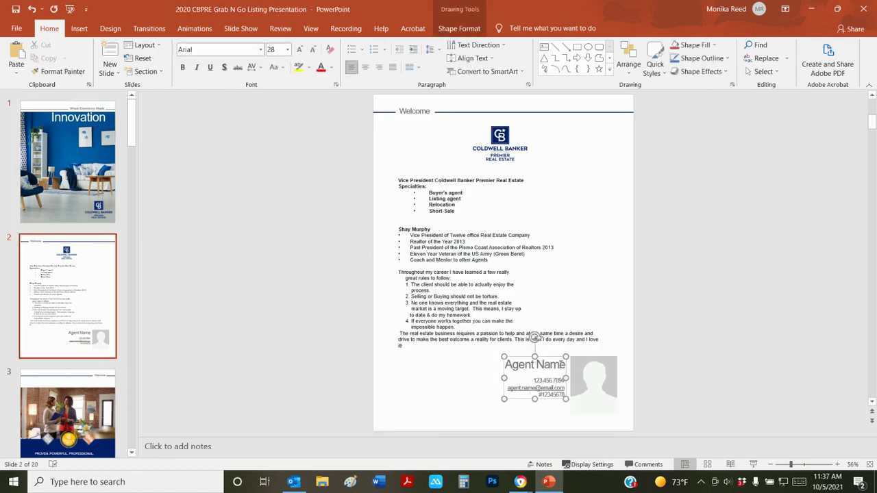
left_click_drag(565, 367, 505, 367)
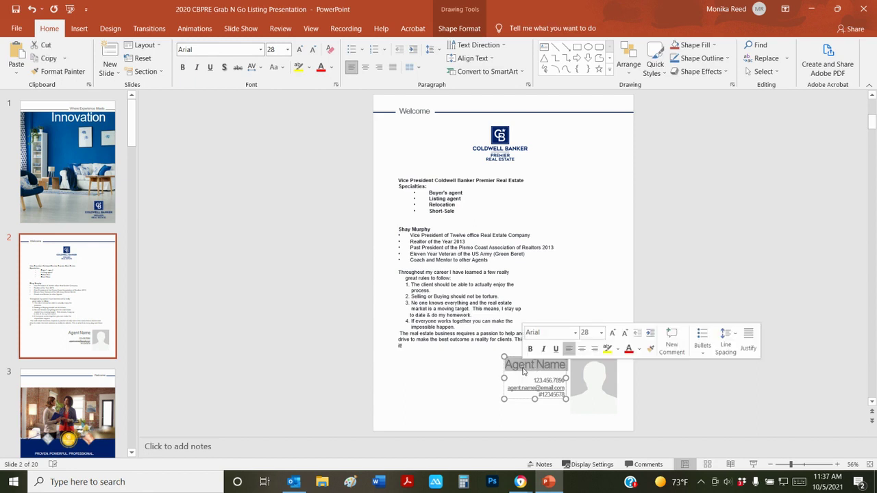
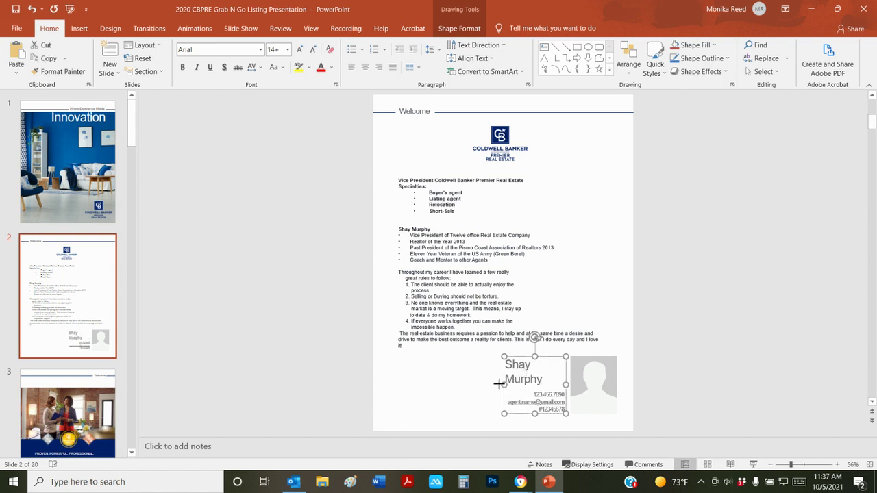
left_click_drag(504, 385, 488, 378)
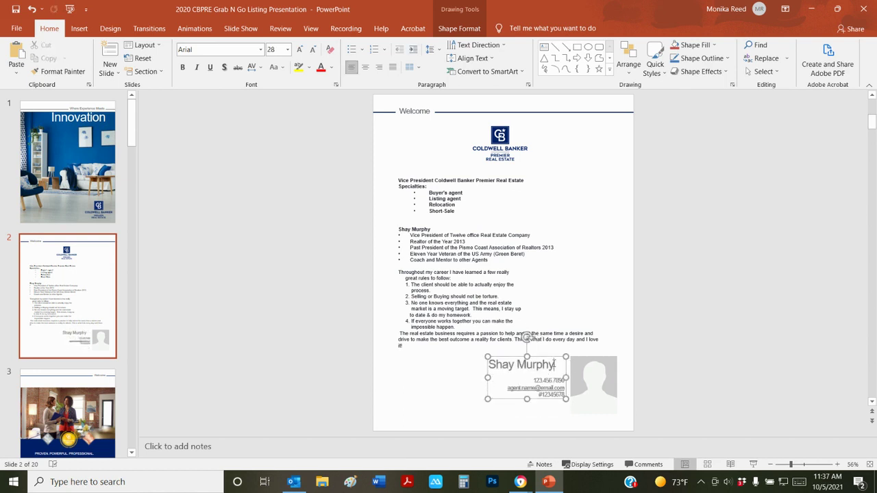
left_click_drag(553, 367, 486, 365)
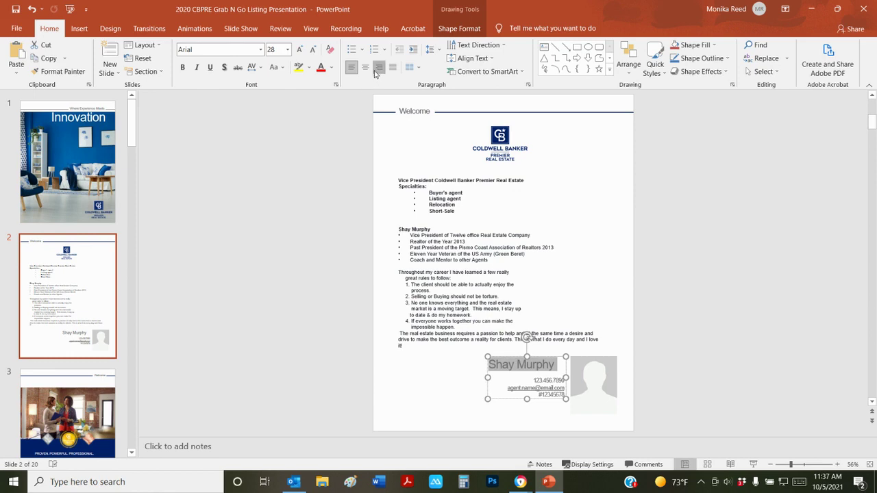
left_click(379, 67)
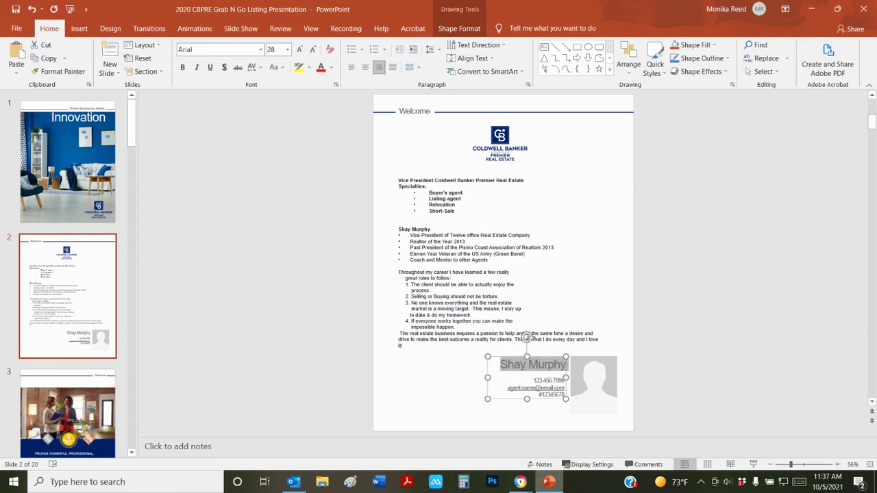
Copy the agent's cell number from the Zillow profile and select the 123.456.7890 placeholder
mouse_move(522, 484)
left_click(521, 432)
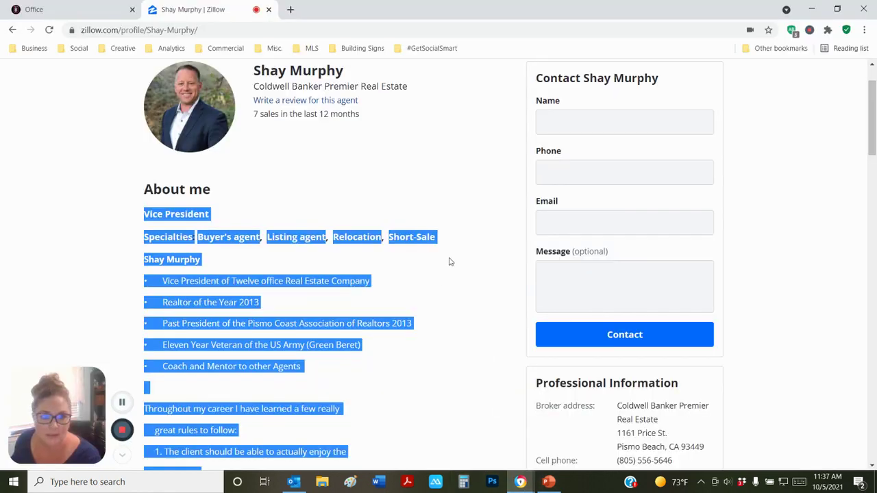
scroll(478, 402, "down", 2)
left_click_drag(682, 347, 607, 351)
key("ctrl+c")
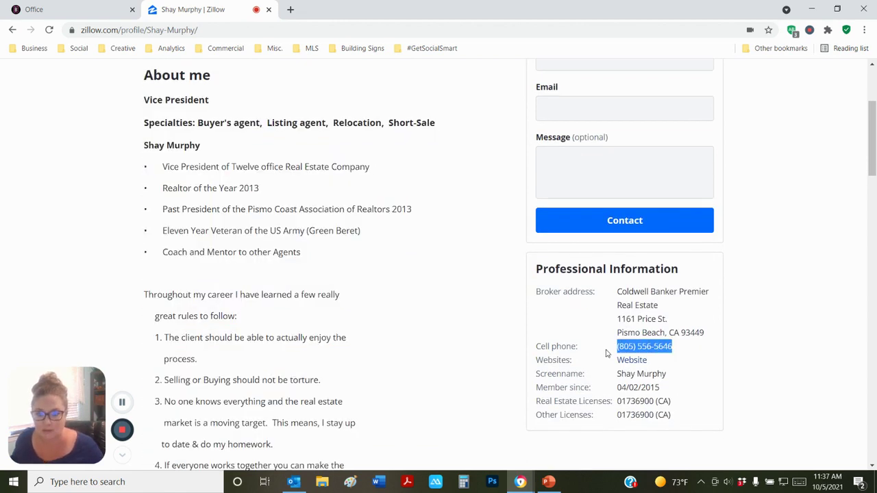
left_click(548, 482)
left_click_drag(533, 380, 563, 379)
Paste the agent's cell number and tidy it onto its own line in a wider contact box
key("ctrl+v")
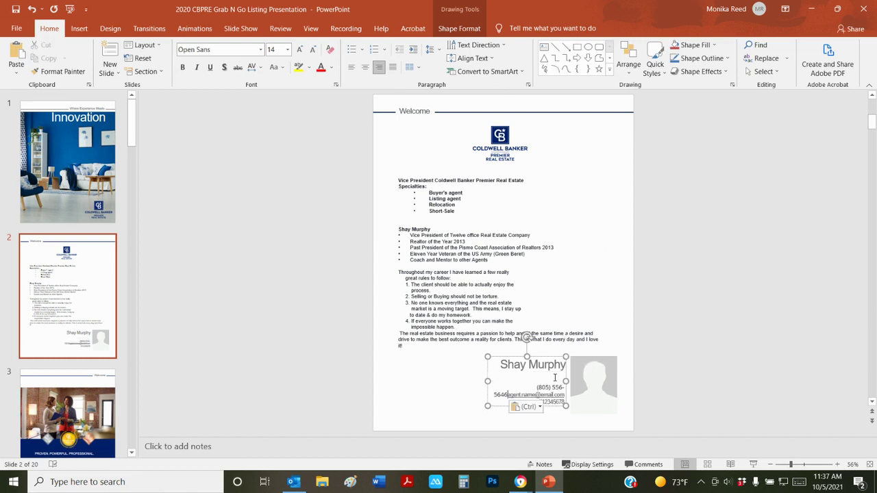
left_click(549, 378)
key("Delete")
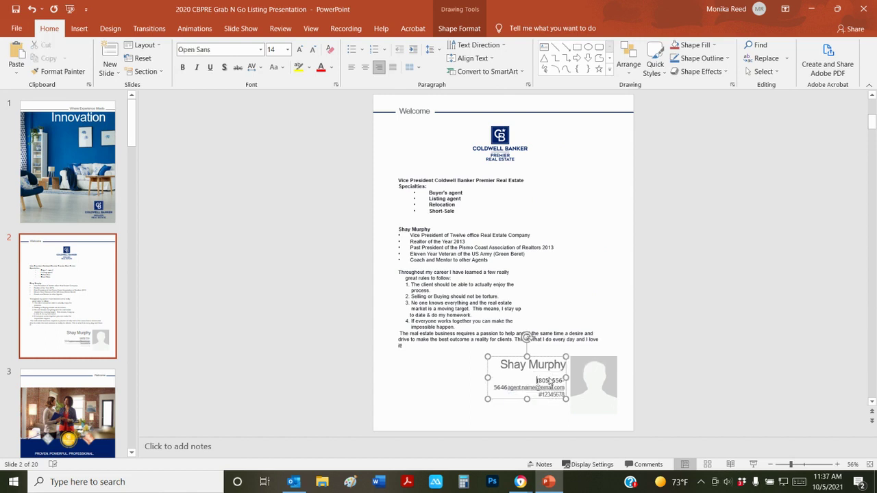
left_click_drag(487, 378, 468, 378)
left_click(532, 379)
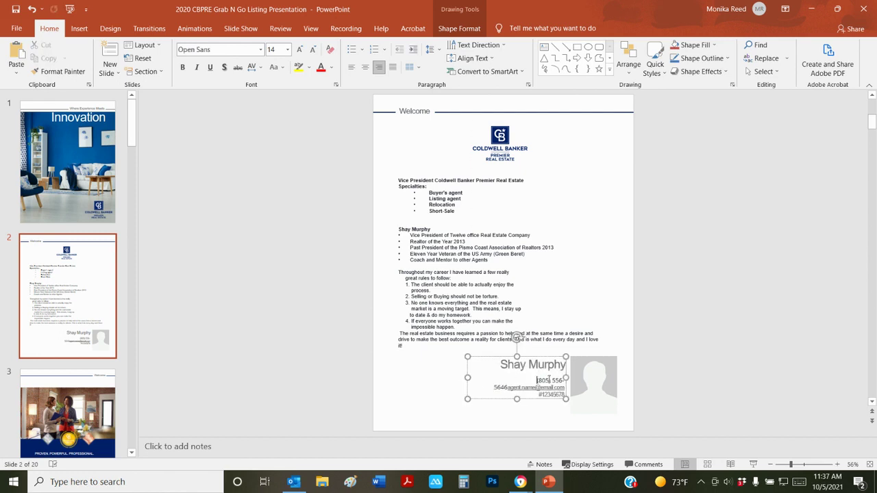
key("BackSpace")
key("Return")
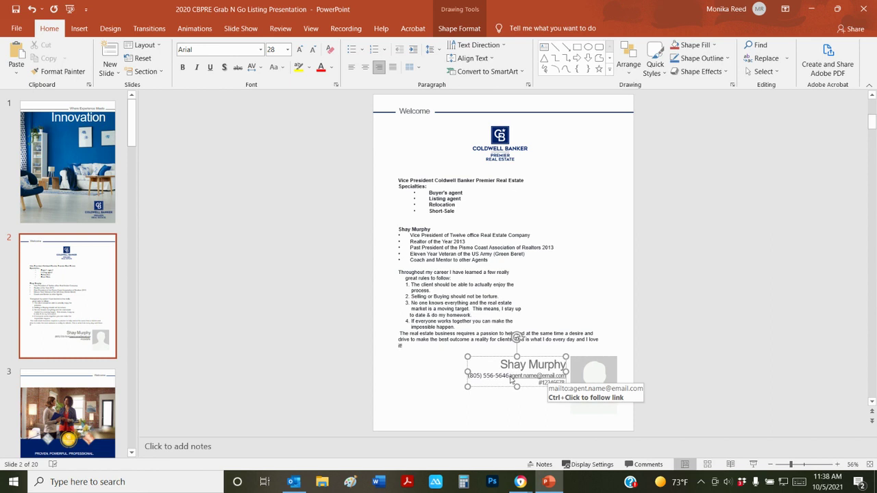
Replace the placeholder e-mail with the agent's real cbstar.com address on its own line
left_click(509, 377)
key("Return")
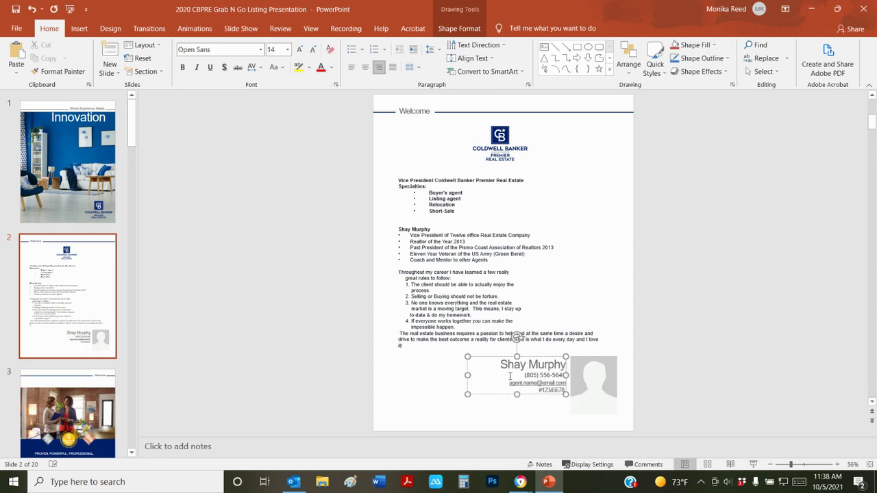
key("Delete")
key("Delete")
key("Delete")
key("Delete")
key("Delete")
key("Delete")
key("Delete")
key("Delete")
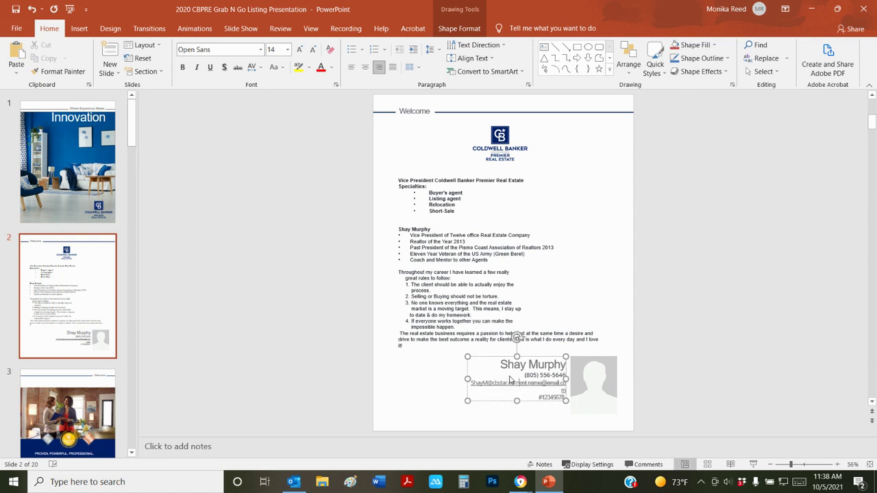
key("Delete")
key("Delete")
key("Delete")
key("Delete")
key("Delete")
key("Delete")
key("Delete")
key("Delete")
key("Delete")
key("Delete")
key("Delete")
key("Delete")
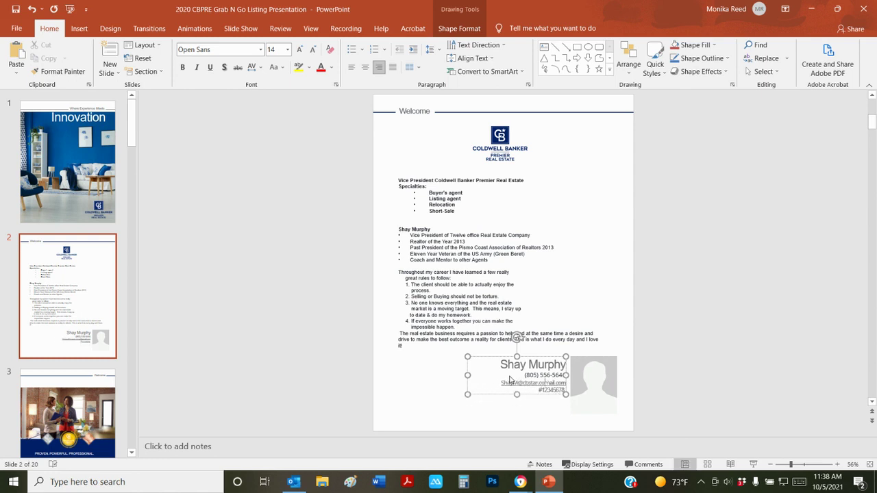
key("Delete")
Copy the agent's real estate licence number from the Zillow profile
mouse_move(521, 482)
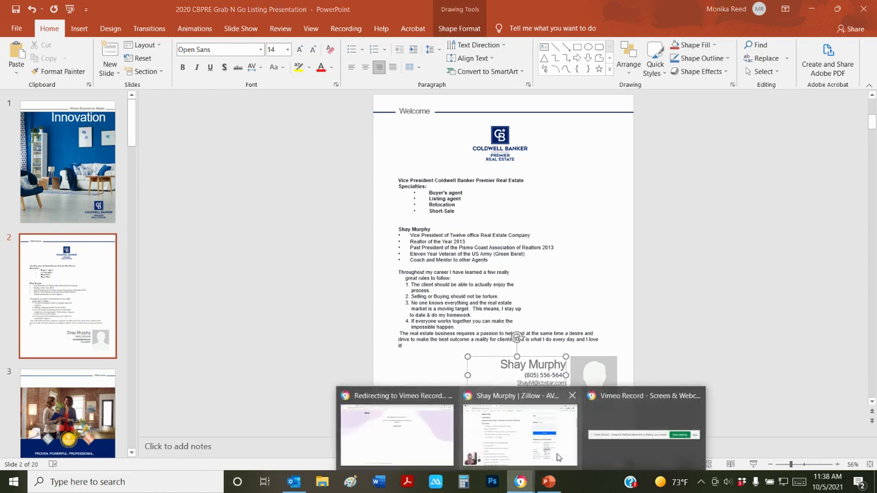
left_click(558, 457)
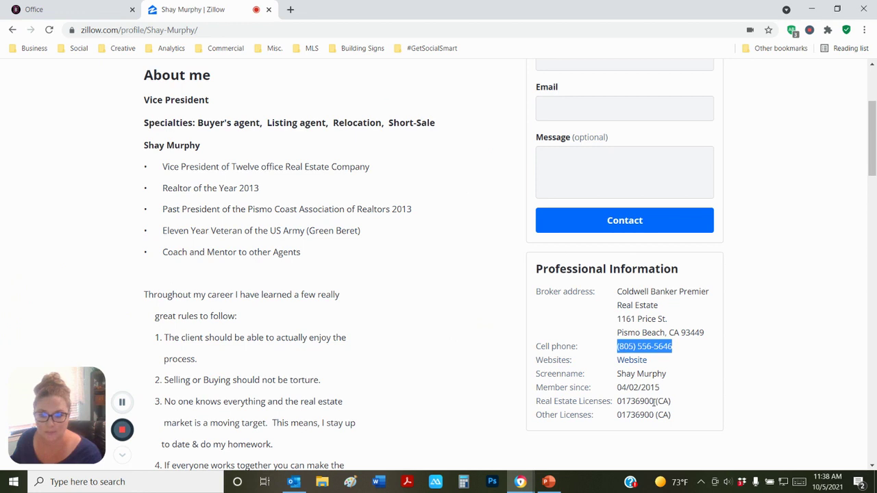
left_click_drag(655, 403, 619, 405)
key("ctrl+c")
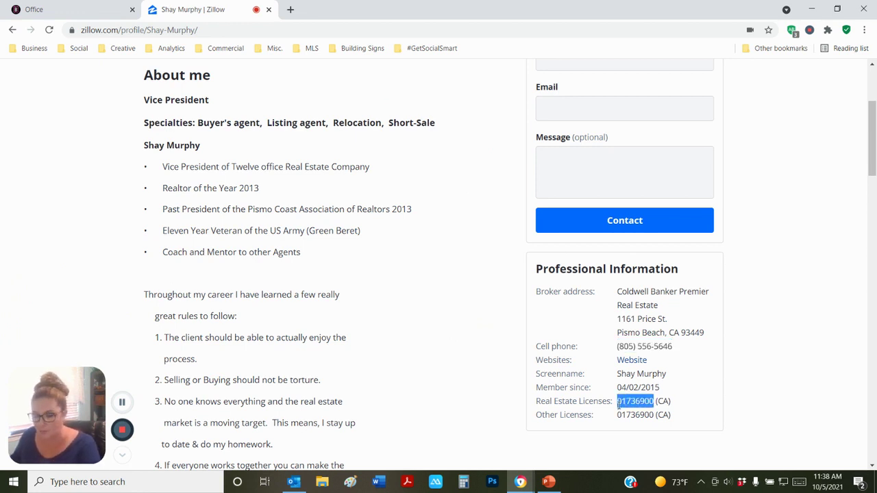
left_click(548, 482)
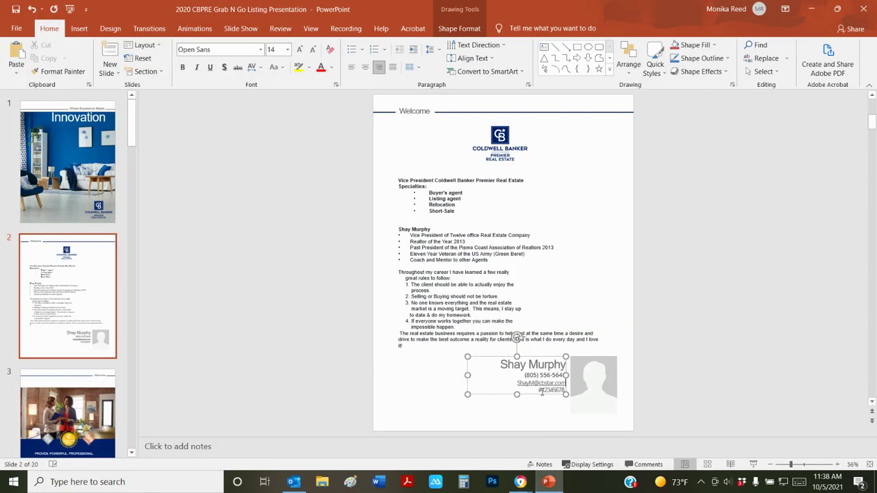
Paste the real licence number with a # prefix over the dummy one and lower the contact block
left_click_drag(539, 392, 567, 391)
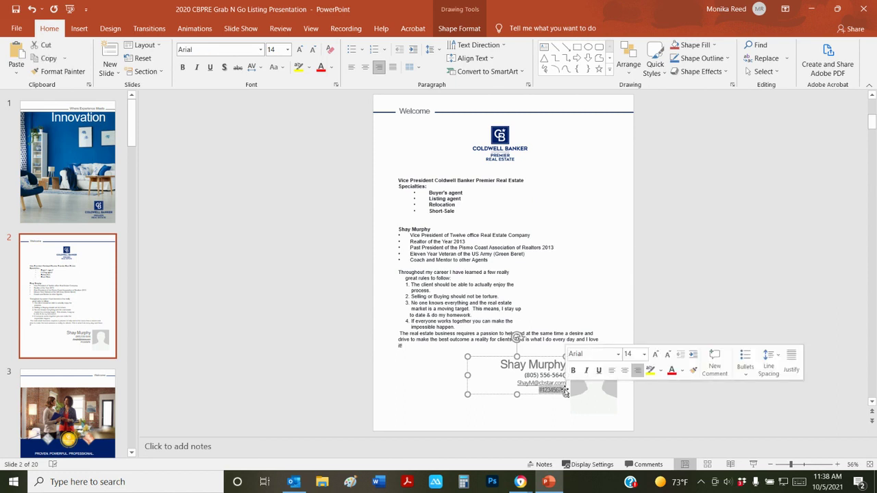
key("ctrl+v")
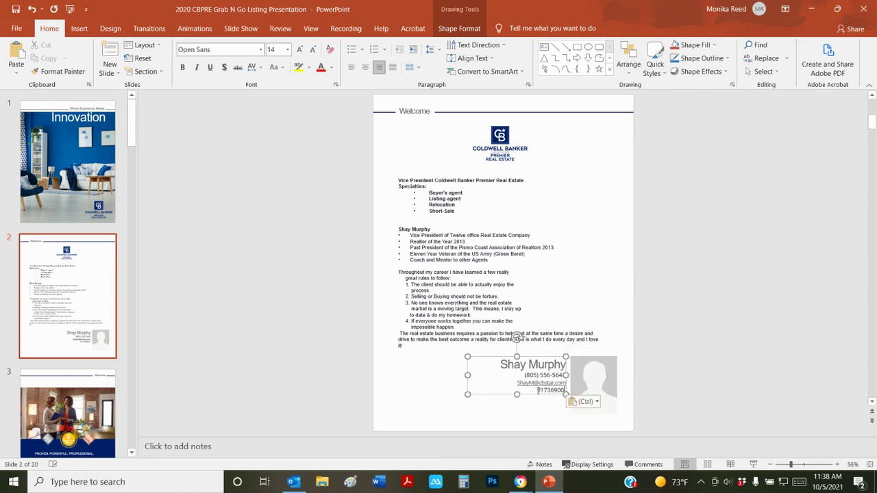
type("#")
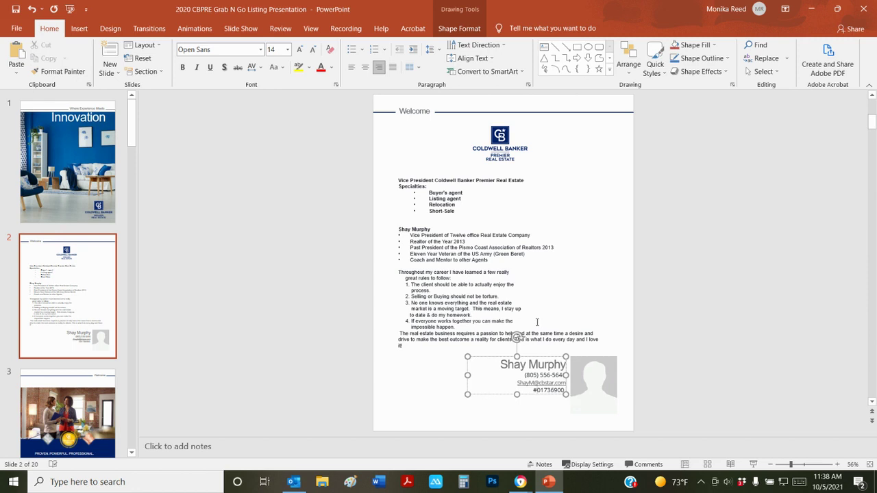
left_click_drag(531, 357, 532, 375)
left_click(414, 403)
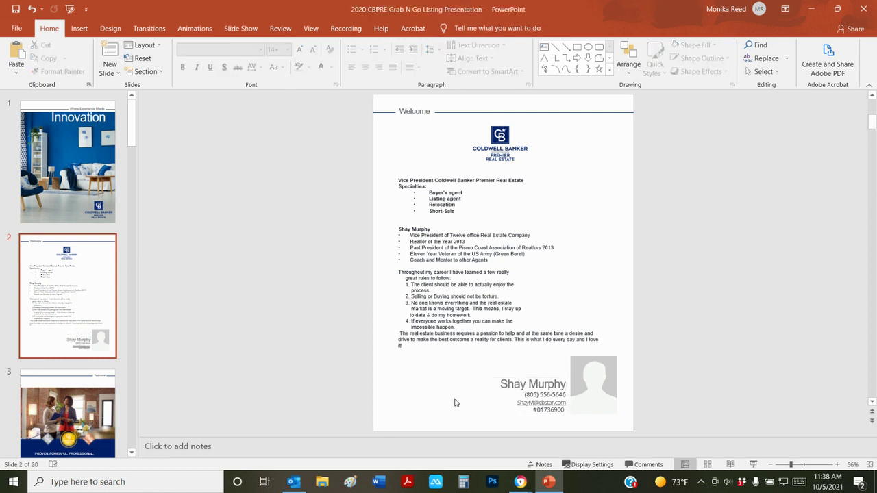
Bring up the Insert > Pictures options for the photo beside the contact details
left_click(603, 386)
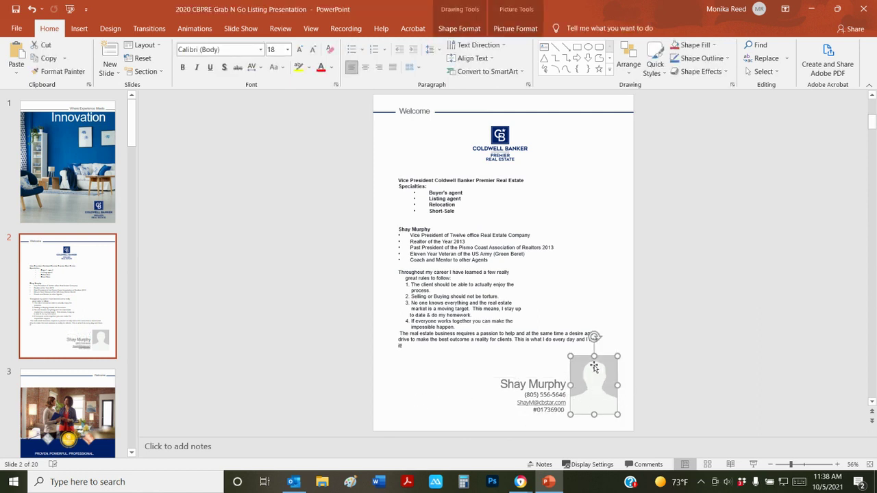
right_click(591, 375)
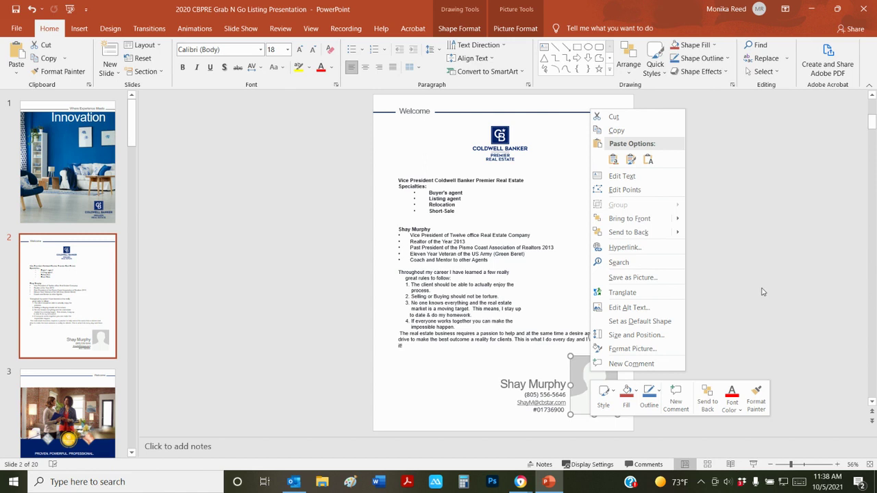
left_click(738, 309)
left_click(151, 137)
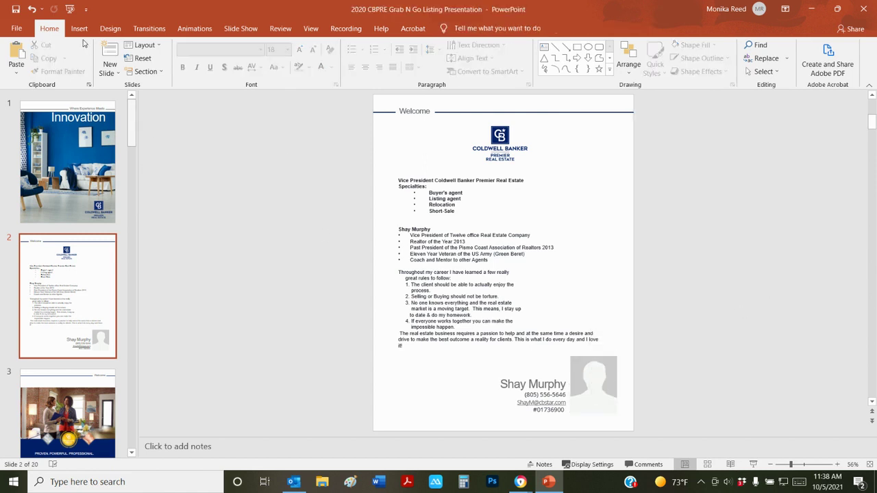
left_click(79, 28)
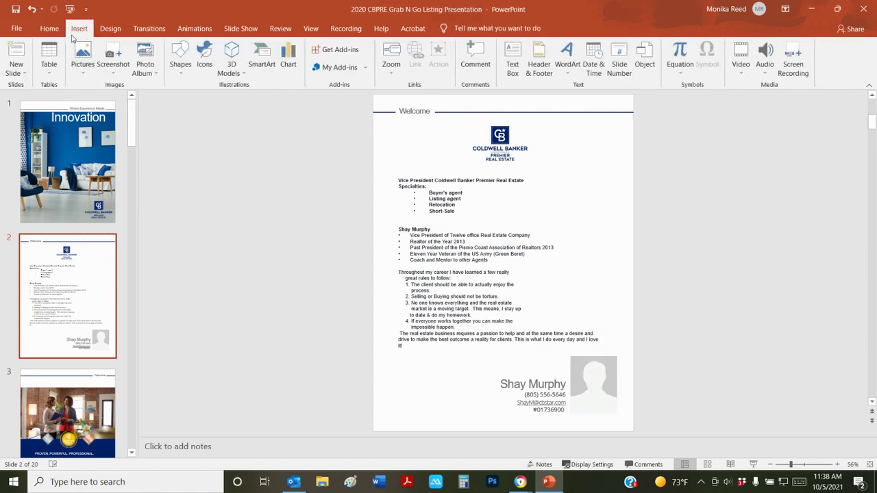
left_click(84, 56)
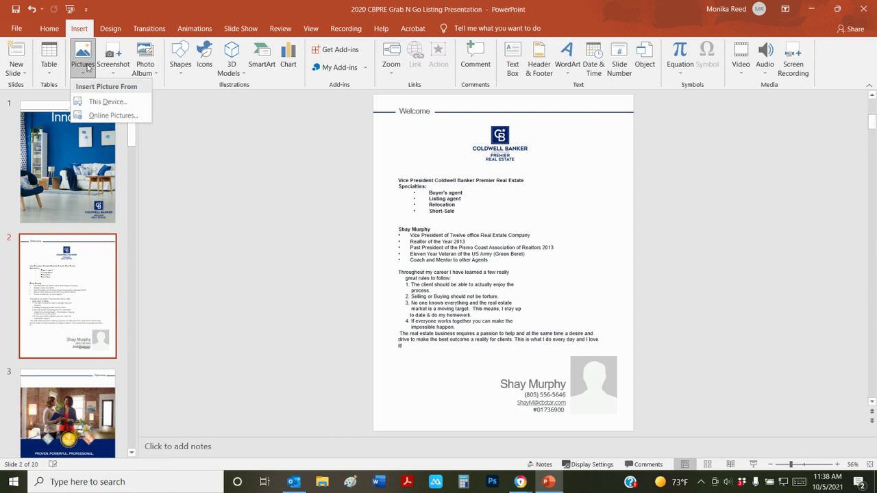
Insert the agent's business headshot from Downloads and shrink it to about 3 by 4 inches
left_click(104, 104)
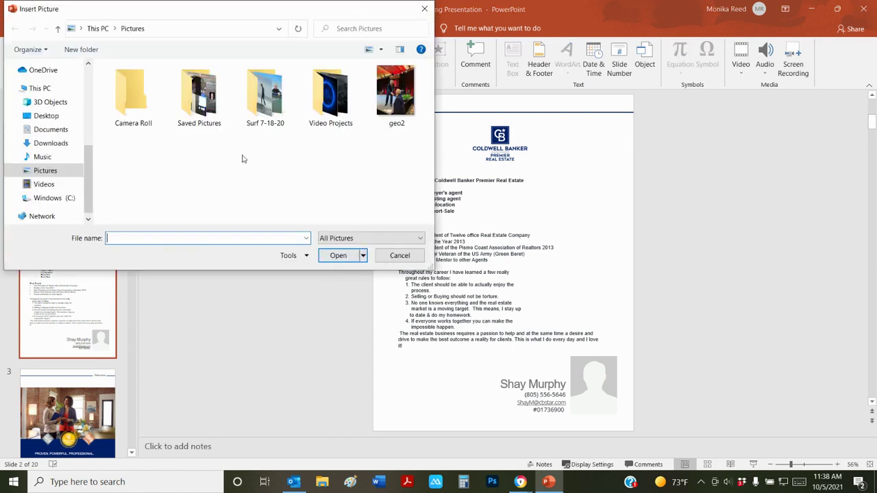
left_click(52, 143)
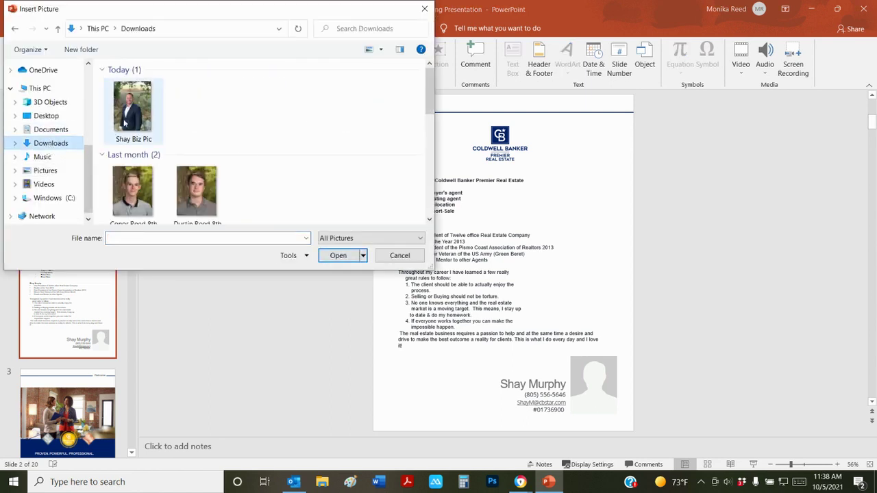
left_click(135, 115)
left_click(347, 258)
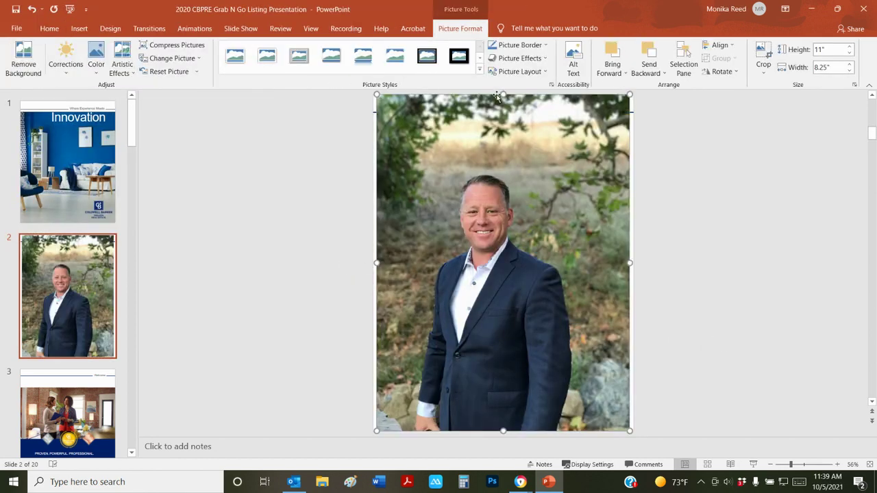
left_click_drag(378, 95, 537, 307)
Crop the headshot on all four sides down to head and shoulders
right_click(609, 336)
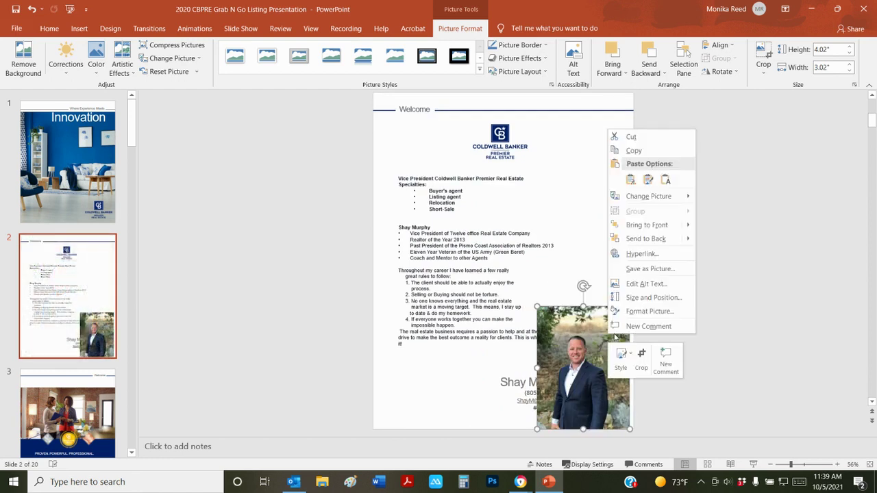
left_click(644, 359)
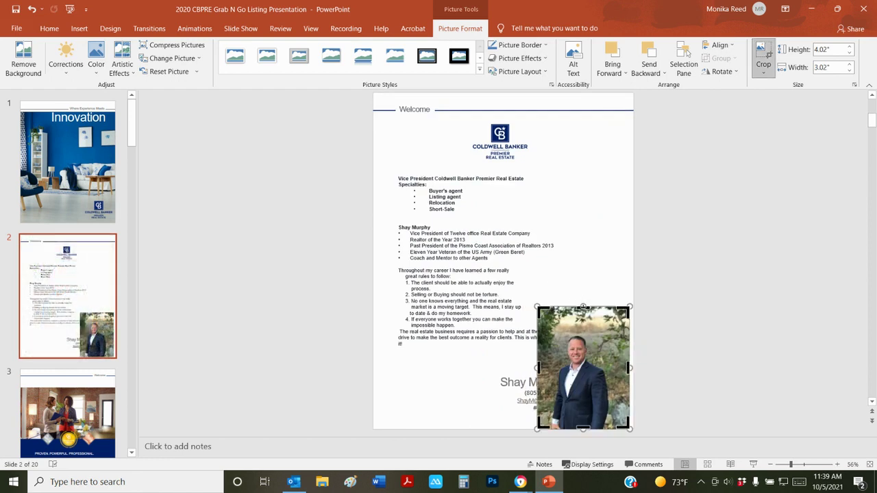
left_click_drag(582, 307, 583, 330)
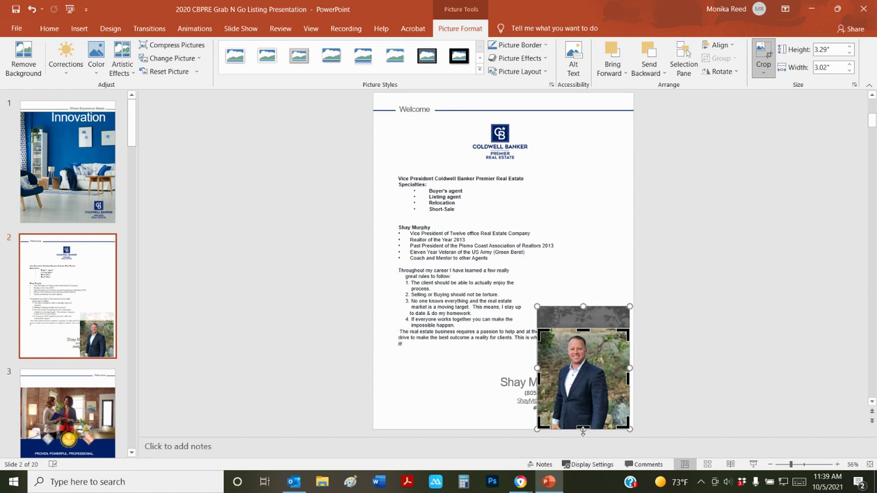
left_click_drag(583, 431, 582, 392)
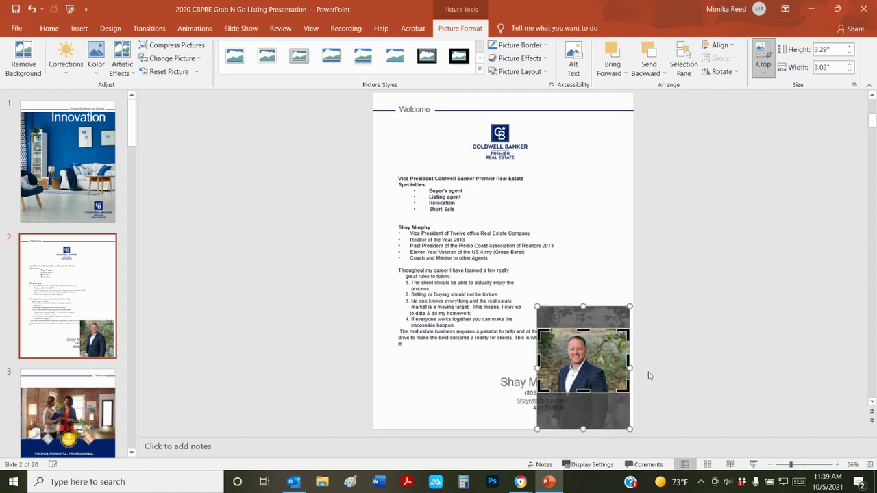
left_click_drag(629, 362, 606, 362)
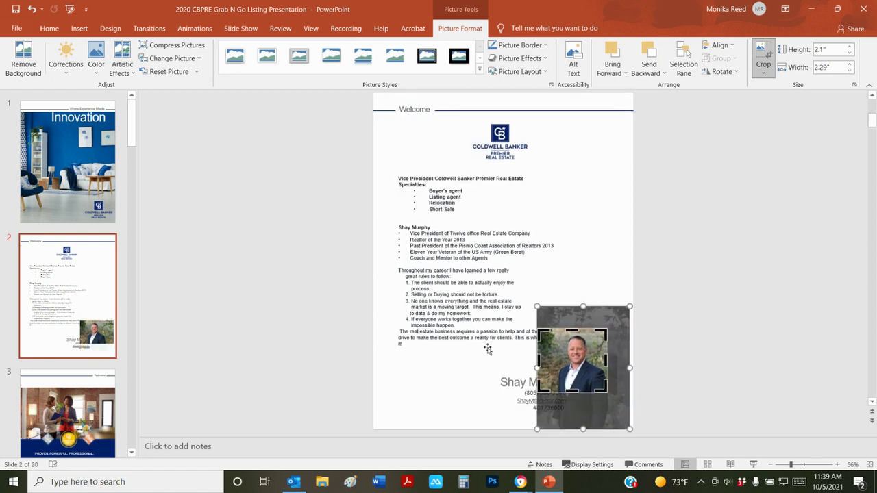
left_click_drag(539, 361, 549, 359)
left_click(613, 386)
left_click(618, 384)
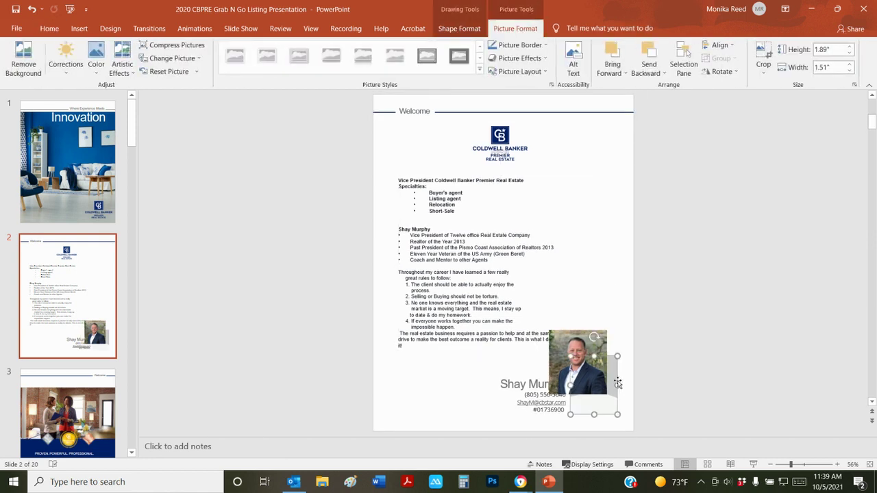
Drop the headshot onto the bottom-right placeholder and shift the contact text box left of it
left_click(619, 385)
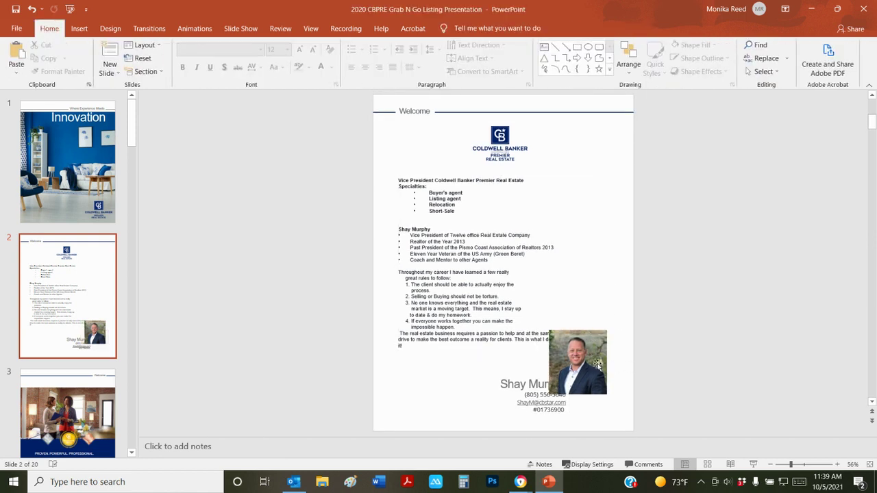
left_click_drag(592, 366, 603, 394)
left_click(531, 383)
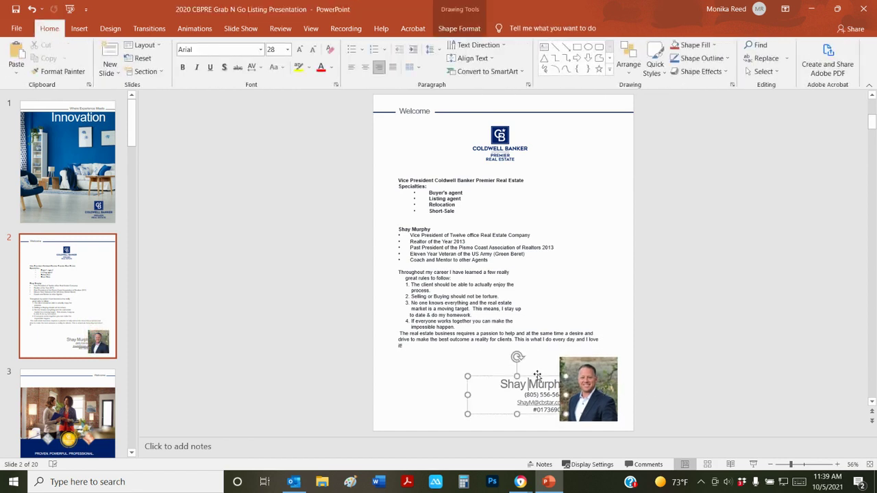
mouse_move(537, 376)
left_mouse_down()
mouse_move(525, 394)
mouse_move(521, 380)
left_mouse_up()
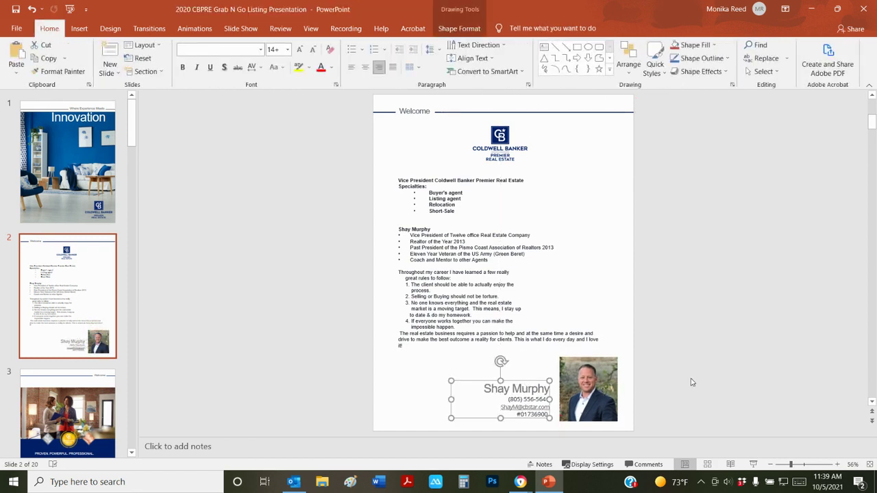
left_click(698, 377)
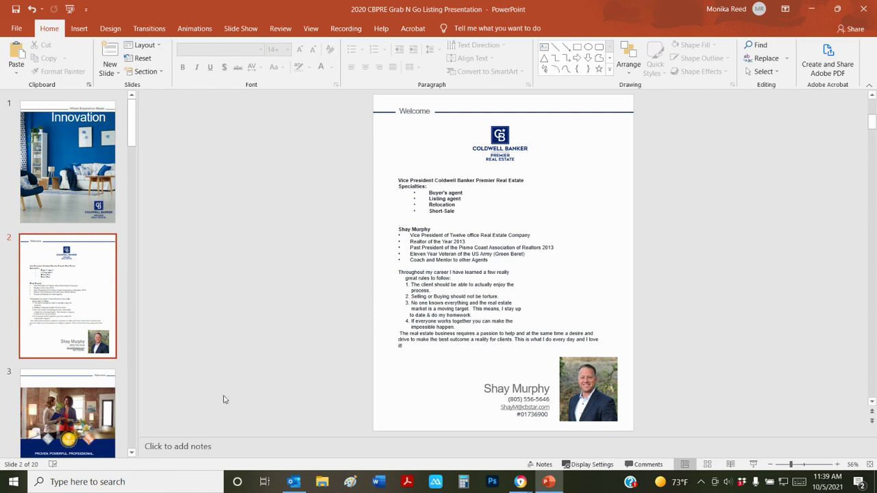
Scroll the thumbnails to view slide 19's Red Friday text and the last slide, 20
scroll(41, 264, "down", 10)
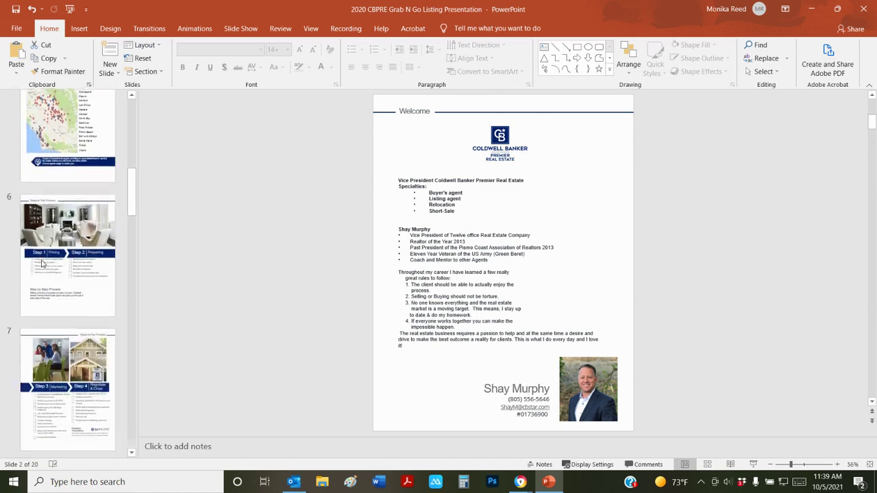
scroll(41, 264, "down", 15)
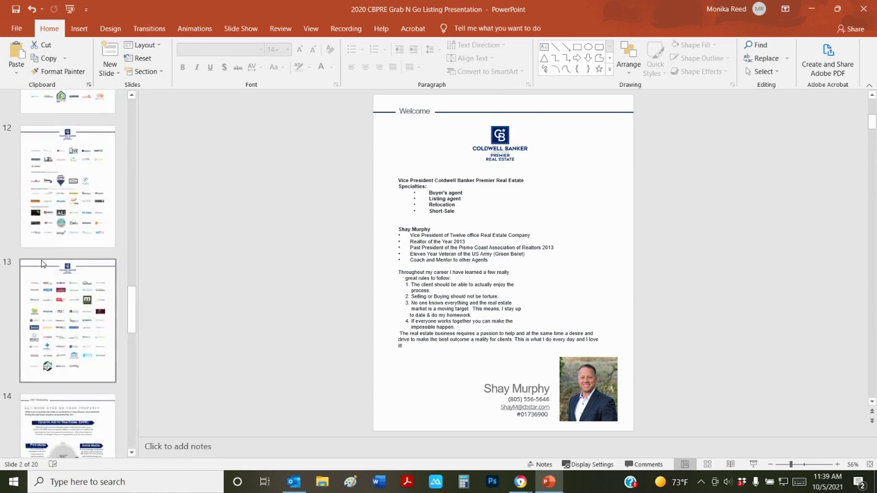
scroll(41, 264, "down", 6)
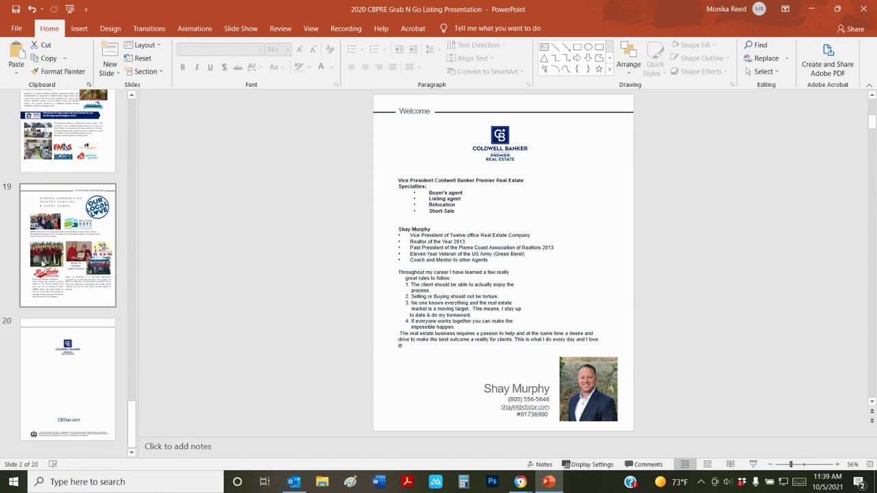
left_click(45, 266)
left_click(453, 386)
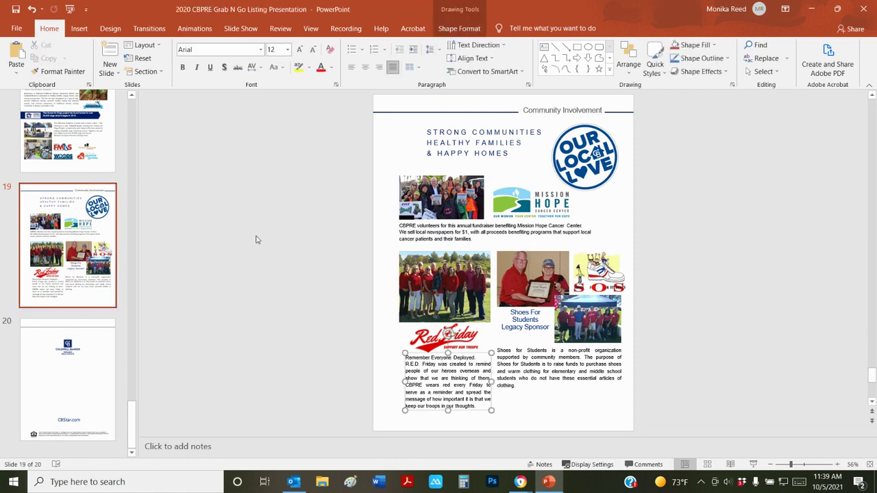
left_click(87, 356)
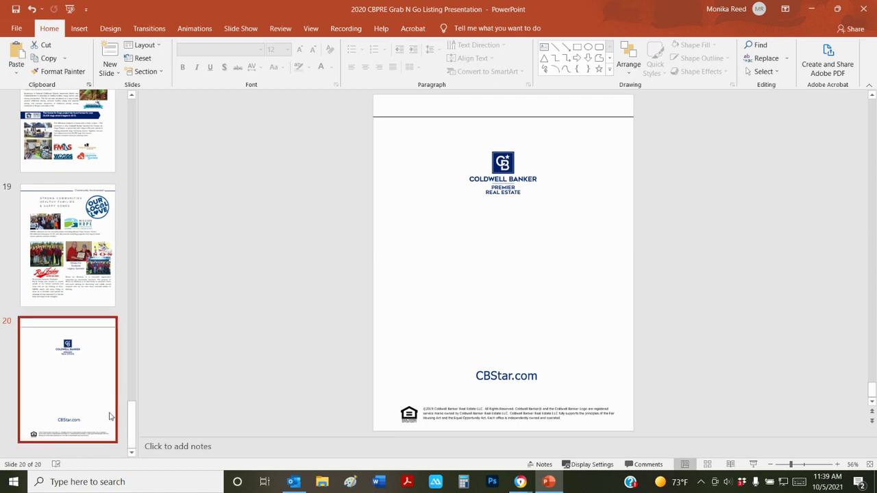
Return to slide 2 and select the whole agent contact text box
left_click_drag(132, 418, 132, 90)
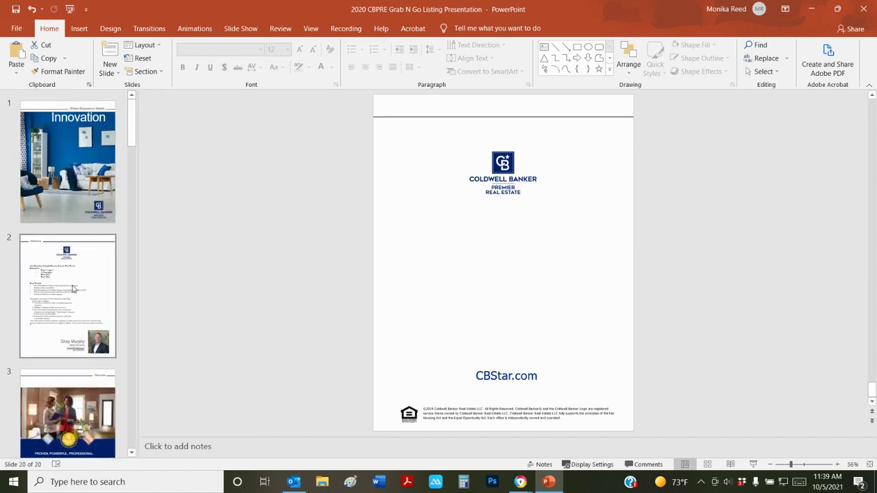
left_click(68, 295)
left_click(533, 384)
left_click(531, 382)
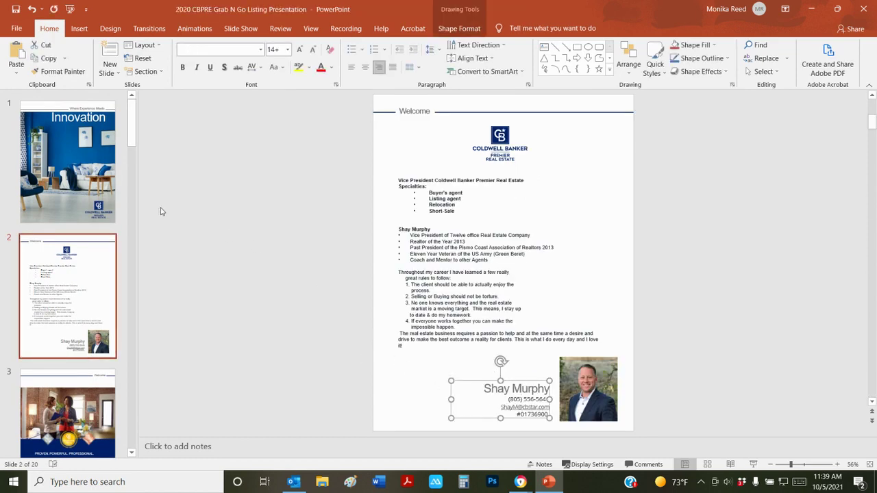
Paste the contact details onto slide 20, above CBStar.com, with centred lines
left_click_drag(130, 122, 118, 410)
scroll(118, 409, "down", 3)
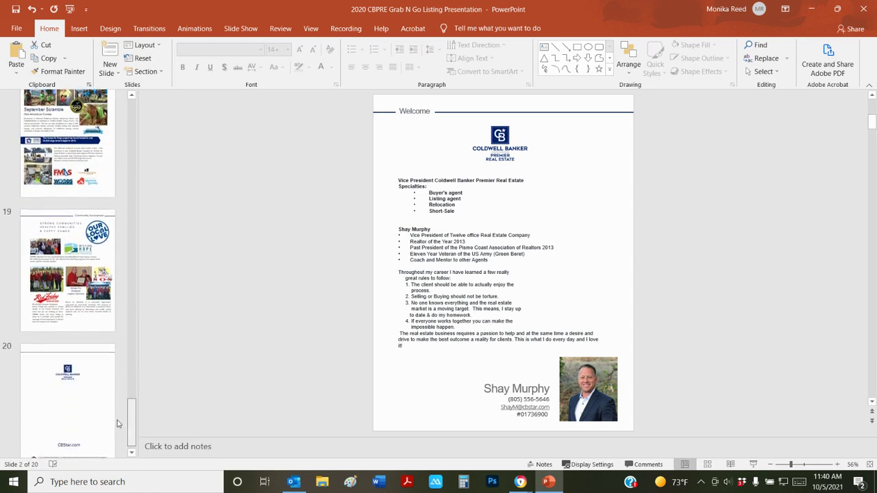
left_click(68, 391)
key("ctrl+v")
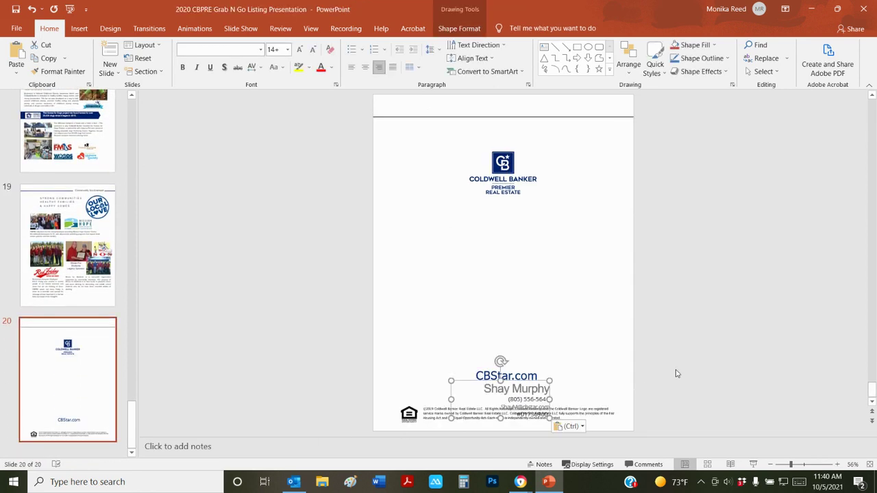
left_click_drag(522, 383, 525, 318)
left_click(364, 66)
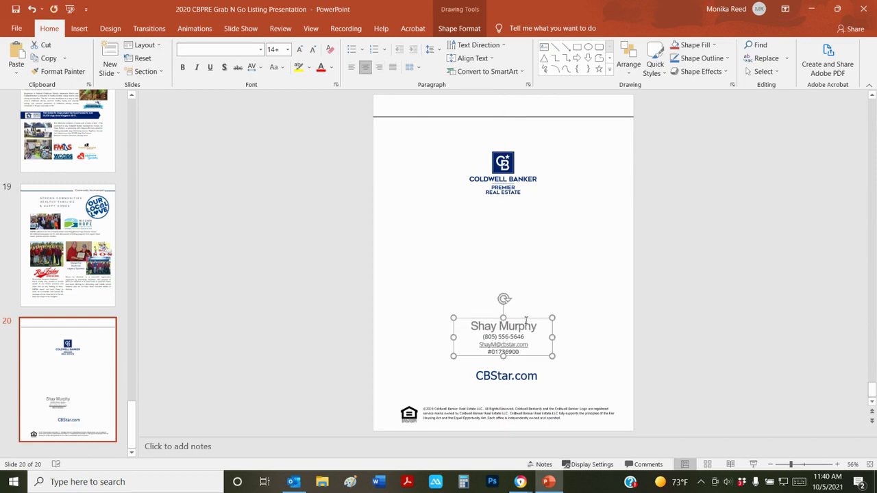
Enlarge the contact text two steps, then bring the name line back to 24 pt
left_click(300, 48)
left_click(300, 49)
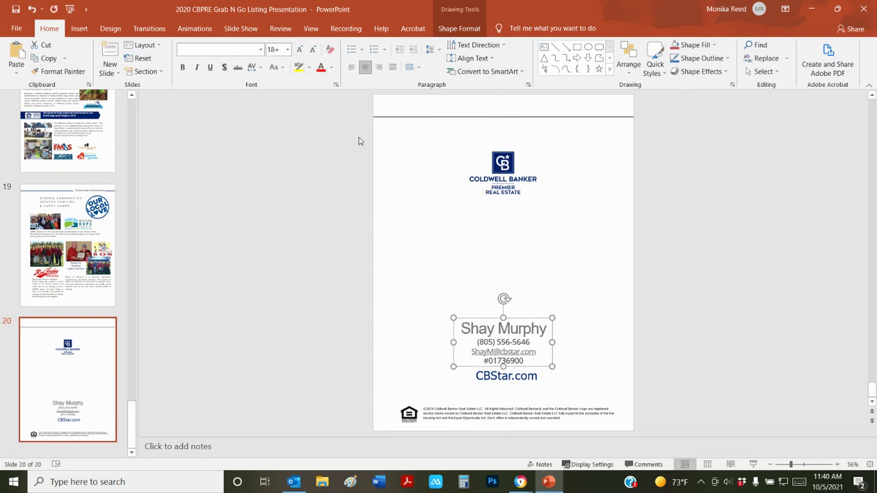
triple_click(525, 329)
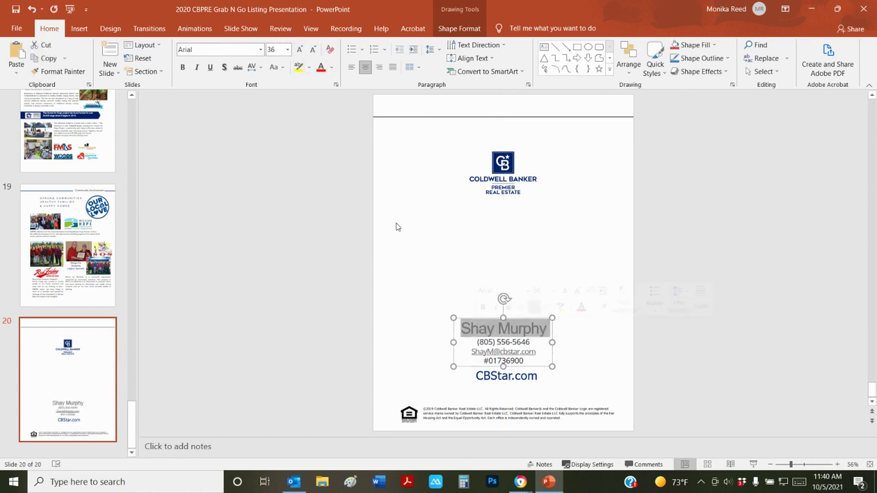
left_click(312, 49)
left_click(312, 50)
left_click(313, 49)
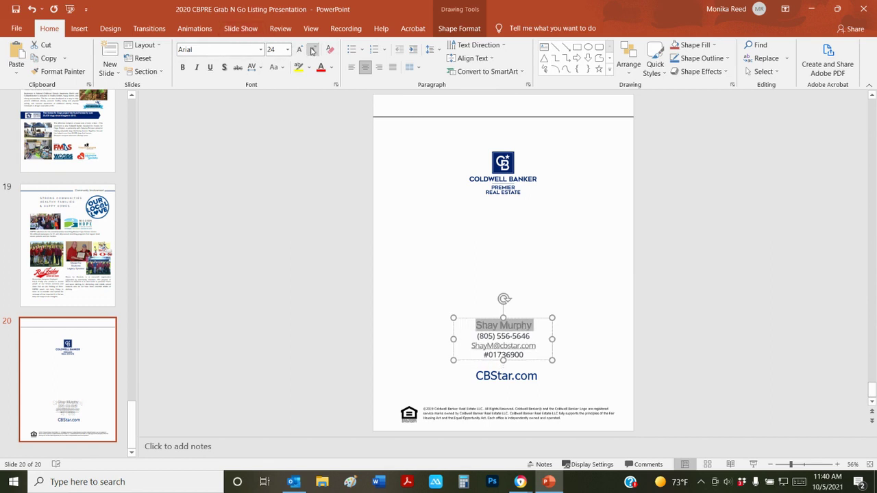
left_click(759, 269)
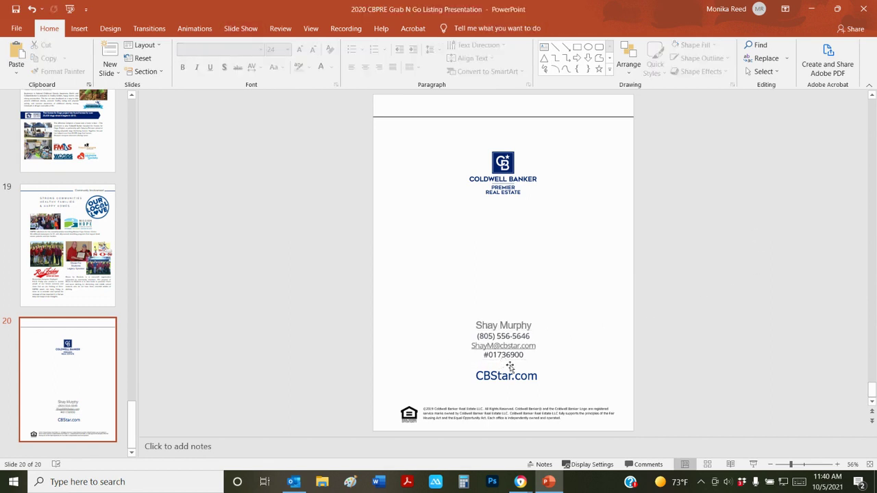
Go back to slide 2 and select the cropped headshot to copy it
scroll(73, 160, "up", 10)
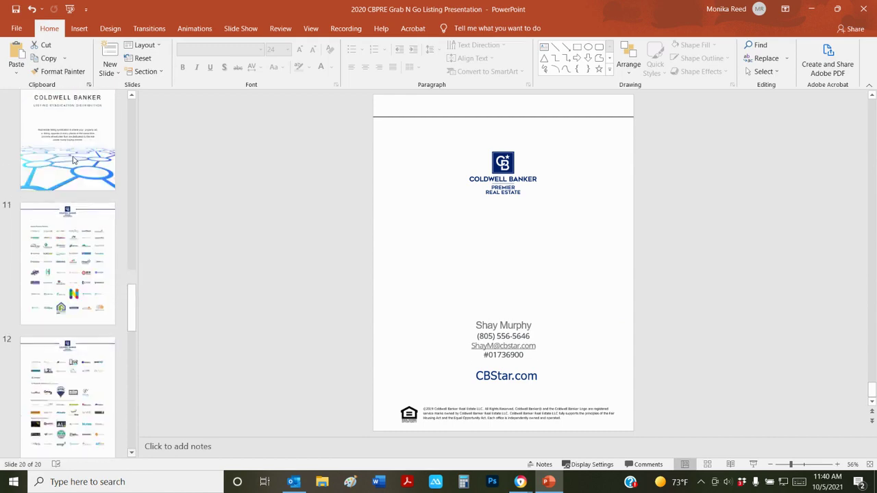
scroll(73, 160, "up", 10)
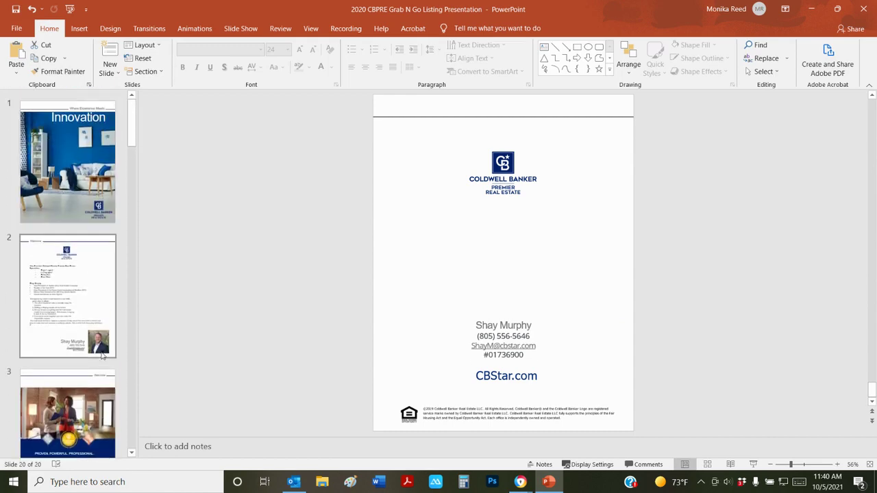
left_click(103, 356)
left_click(569, 405)
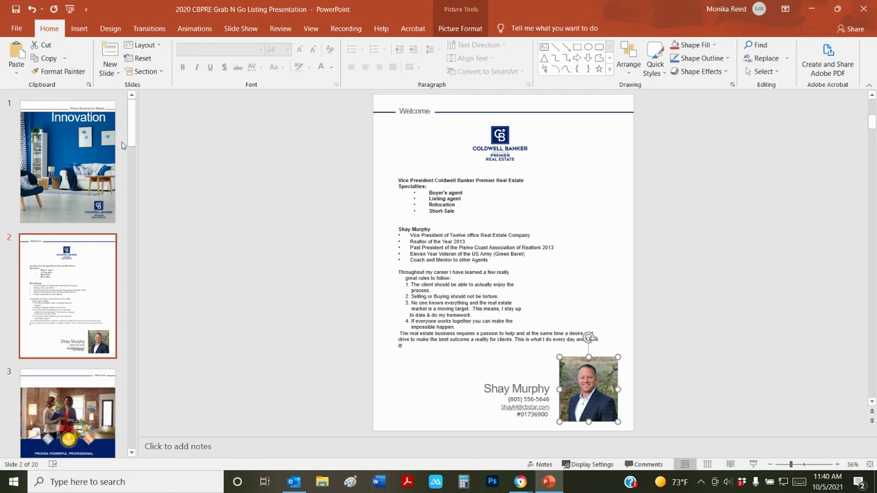
left_click_drag(135, 115, 105, 424)
Paste the headshot onto slide 20, centred above the agent's name
left_click(104, 424)
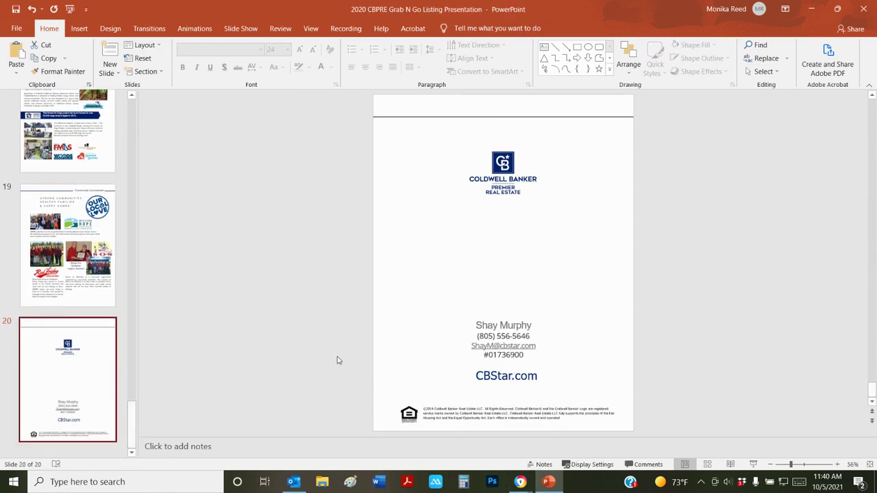
key("ctrl+v")
left_click_drag(591, 394, 505, 283)
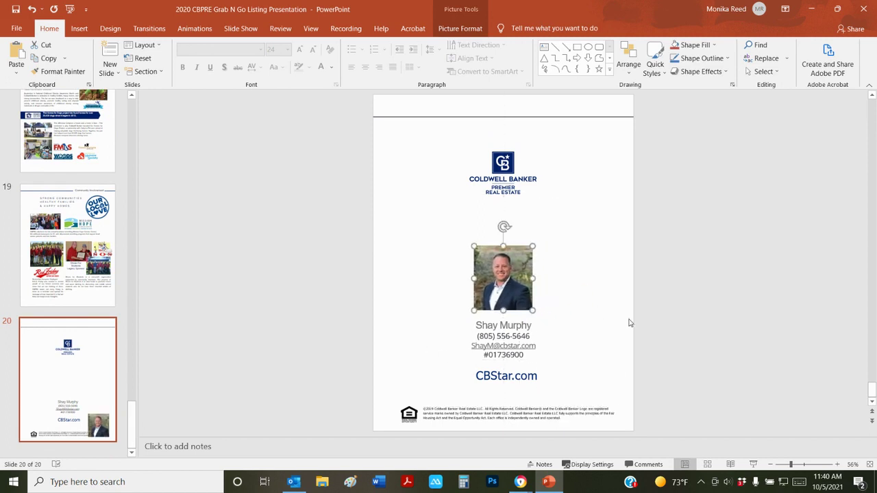
left_click(618, 323)
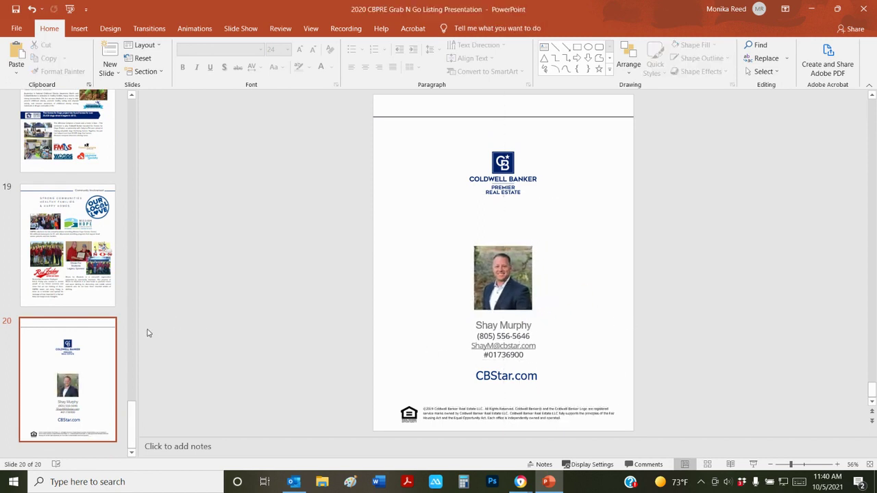
left_click_drag(130, 416, 0, 189)
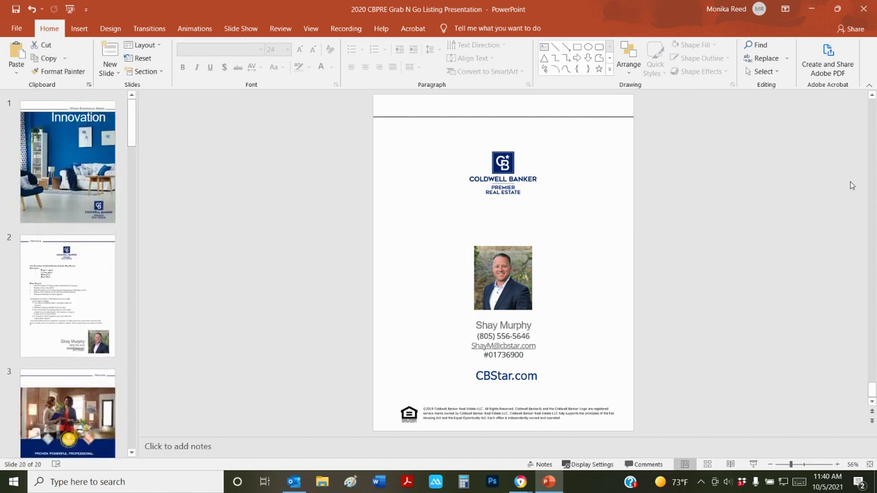
Save the deck to the Desktop, prefixing the agent's name and changing the year 2020 to 2021
left_click(16, 30)
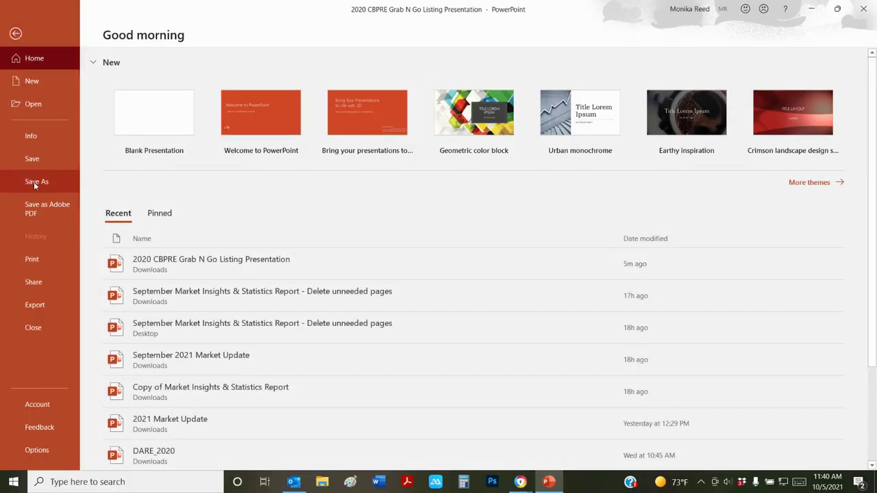
left_click(34, 181)
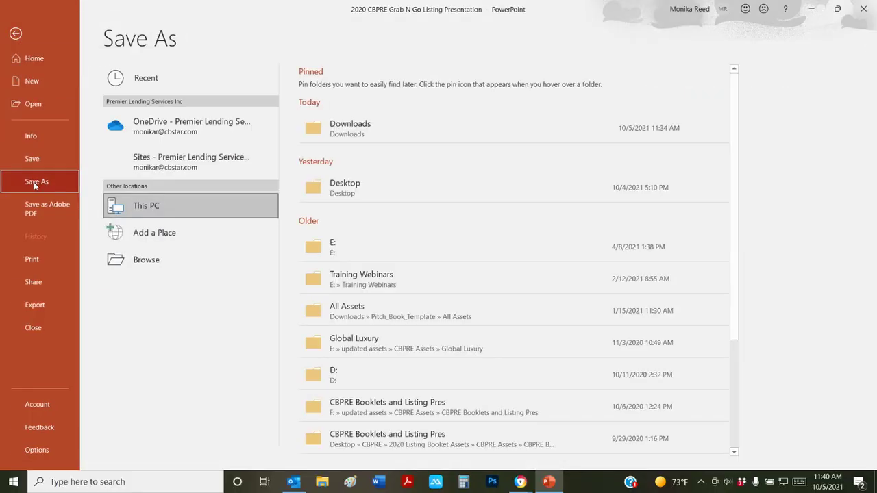
left_click(345, 185)
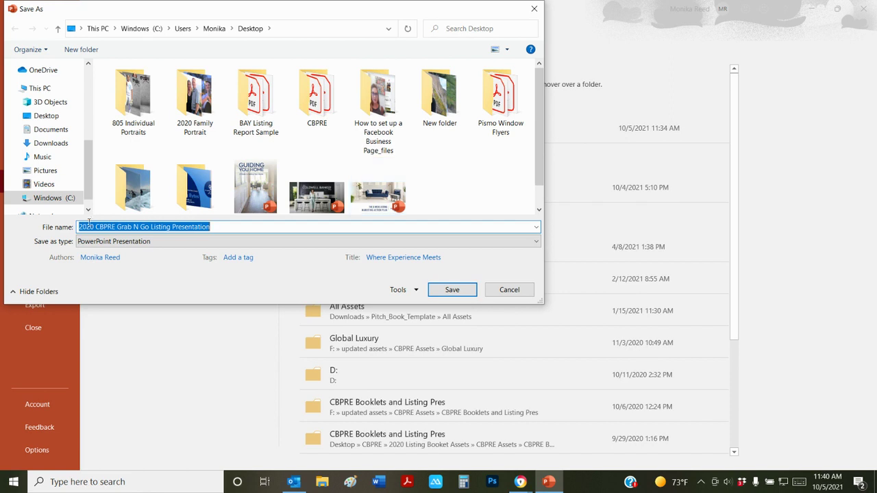
left_click(96, 229)
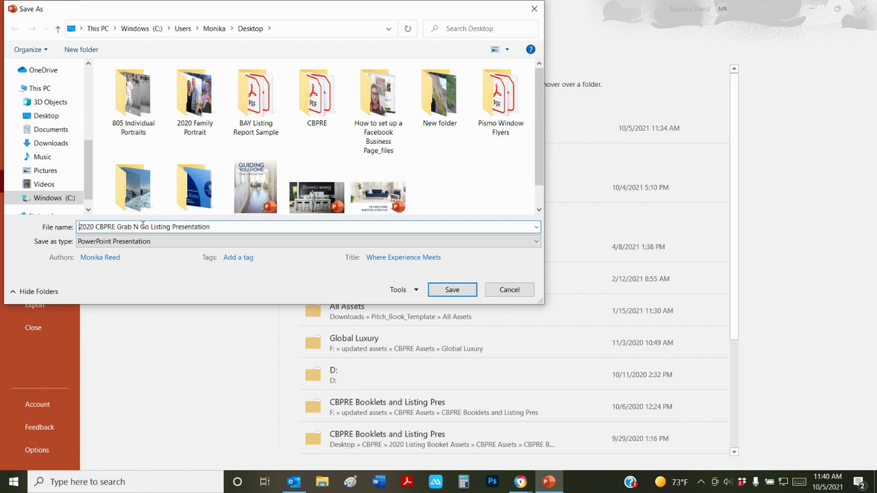
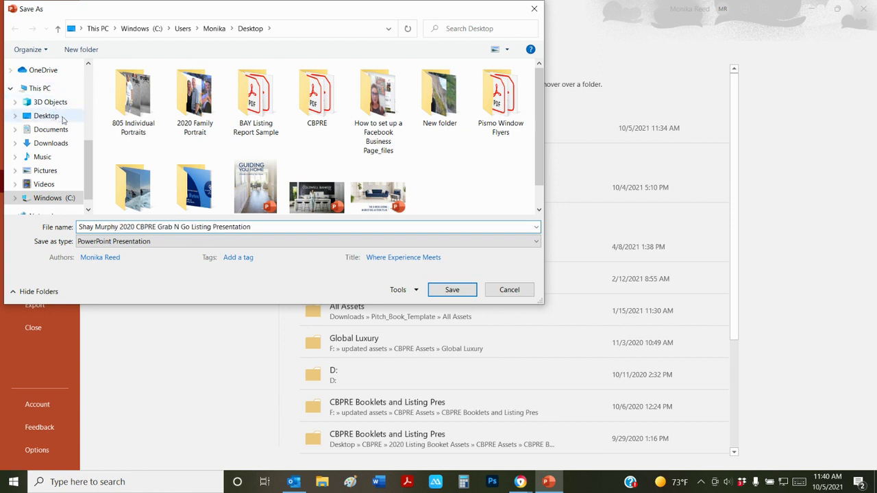
key("Right")
key("Right")
key("Right")
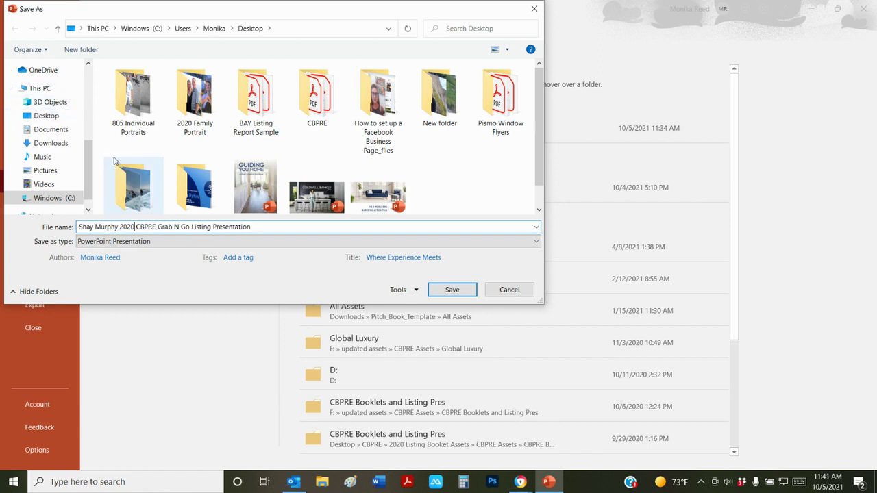
key("BackSpace")
type("1")
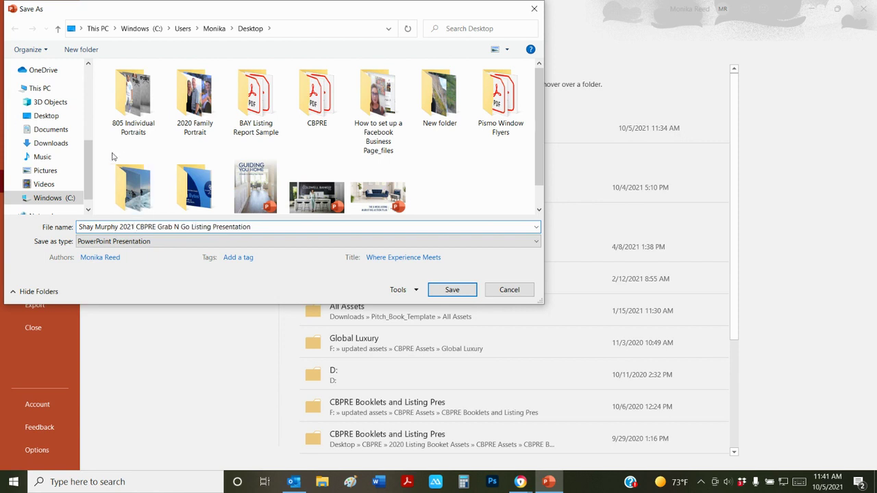
left_click(454, 292)
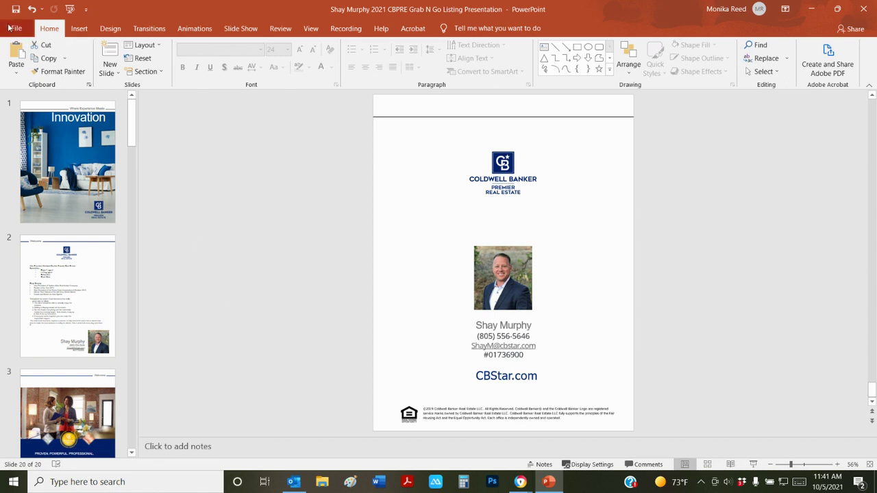
From slide 1, save a PDF copy of the listing presentation to the Desktop
left_click(103, 145)
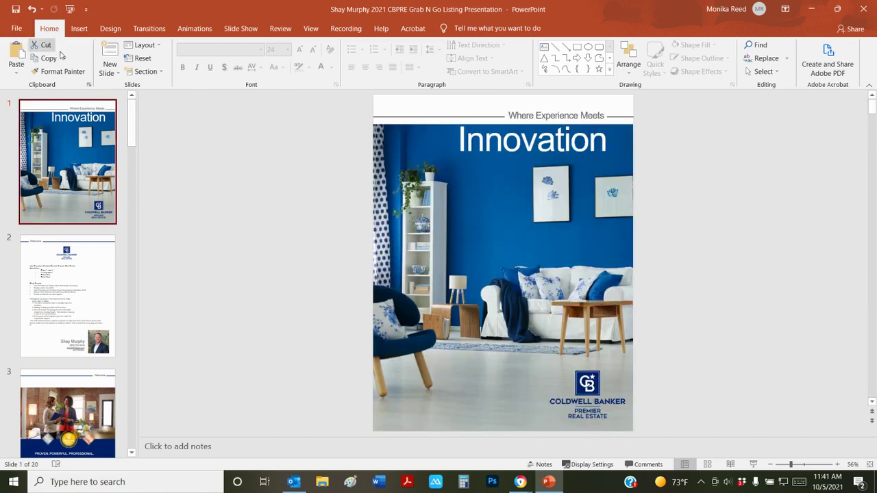
left_click(17, 28)
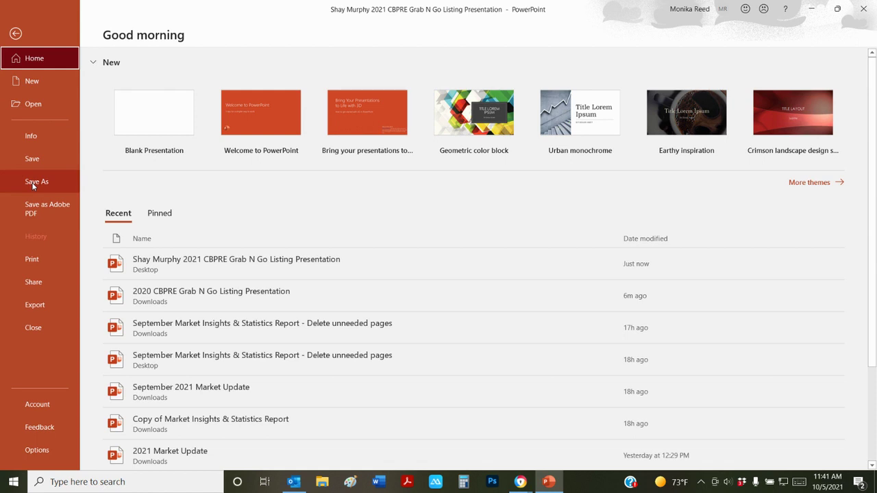
left_click(33, 182)
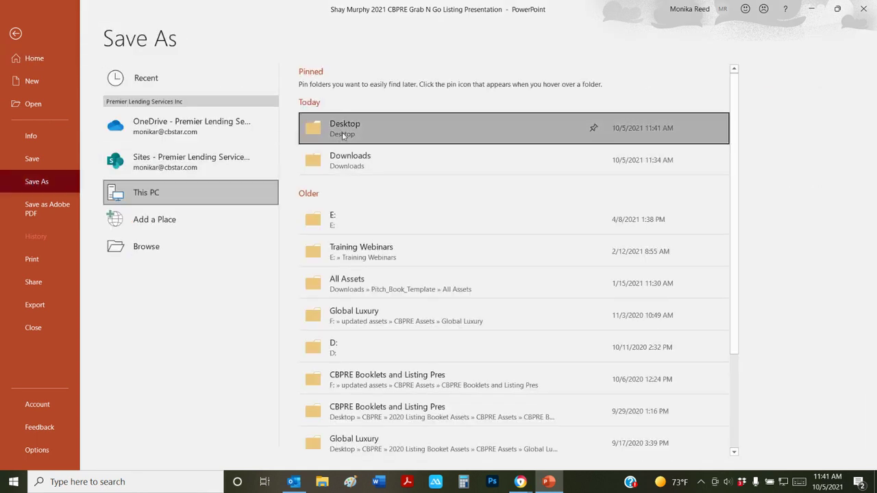
left_click(343, 135)
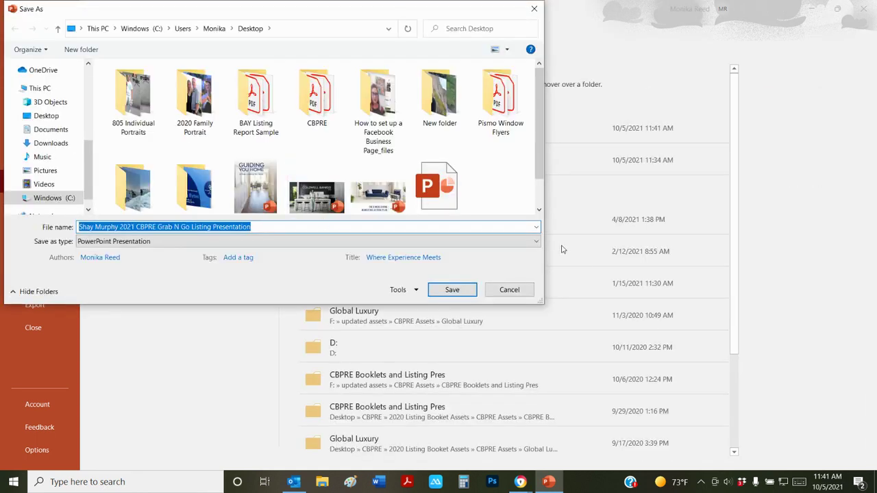
left_click(536, 242)
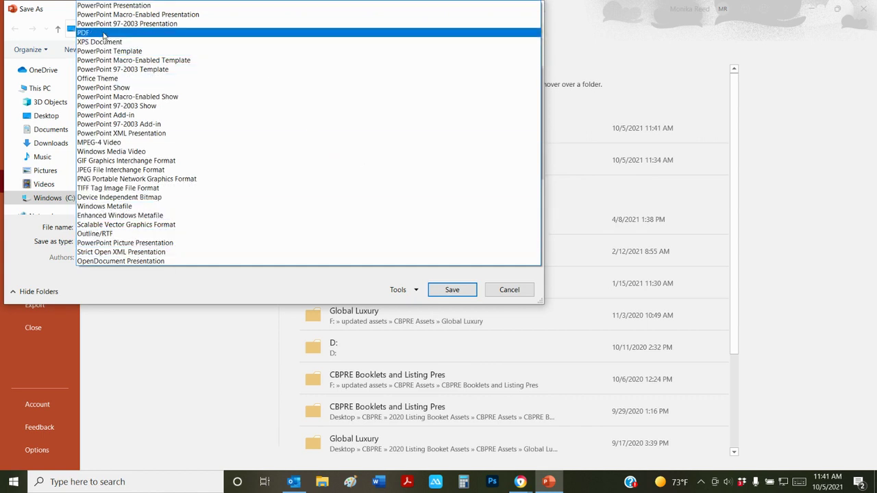
left_click(82, 33)
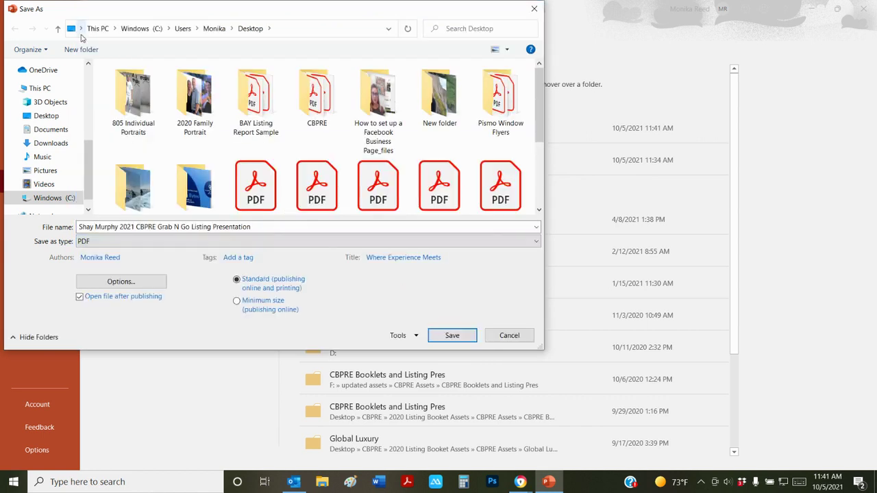
left_click(454, 444)
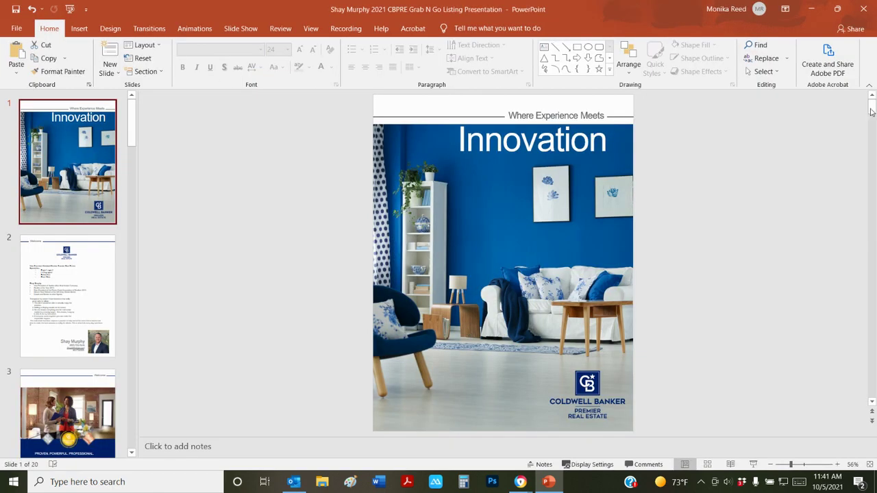
Minimize the open windows and open the exported presentation PDF from the Desktop in Acrobat
left_click(811, 8)
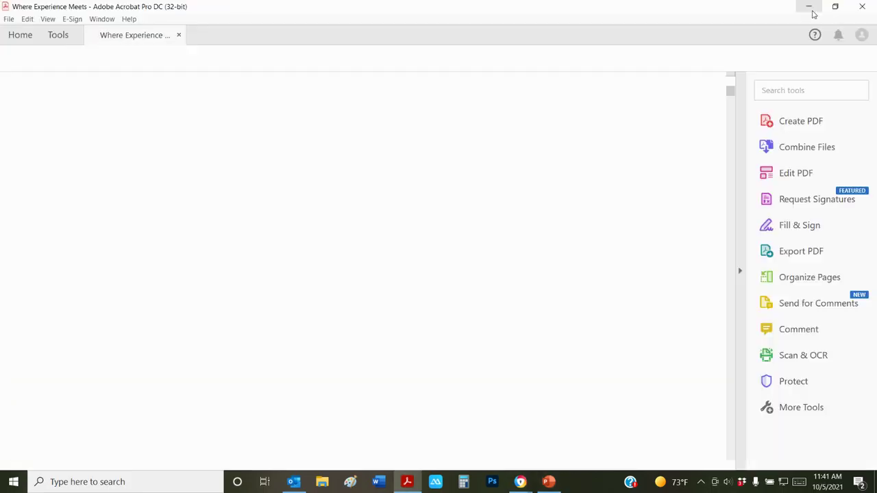
left_click(812, 10)
left_click(812, 9)
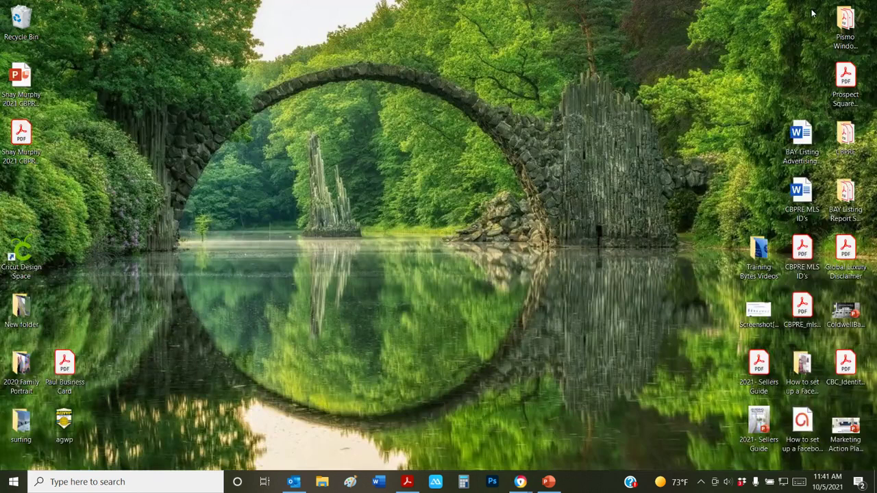
left_click(19, 150)
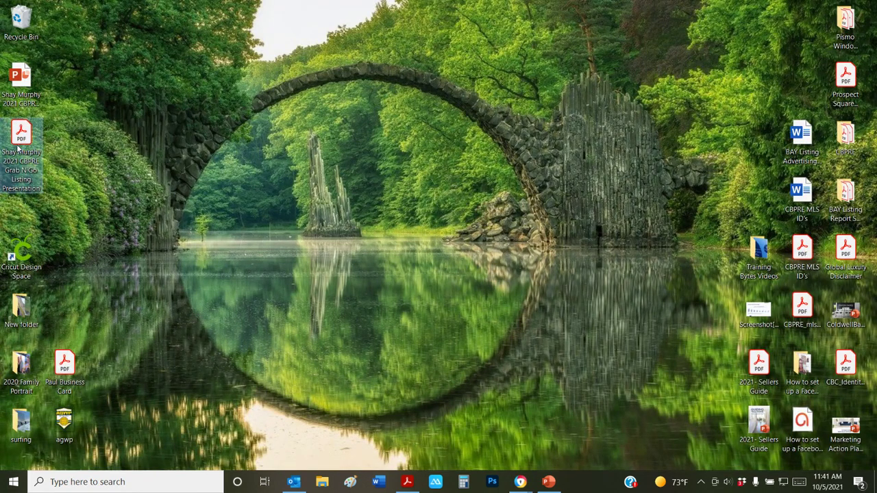
double_click(18, 150)
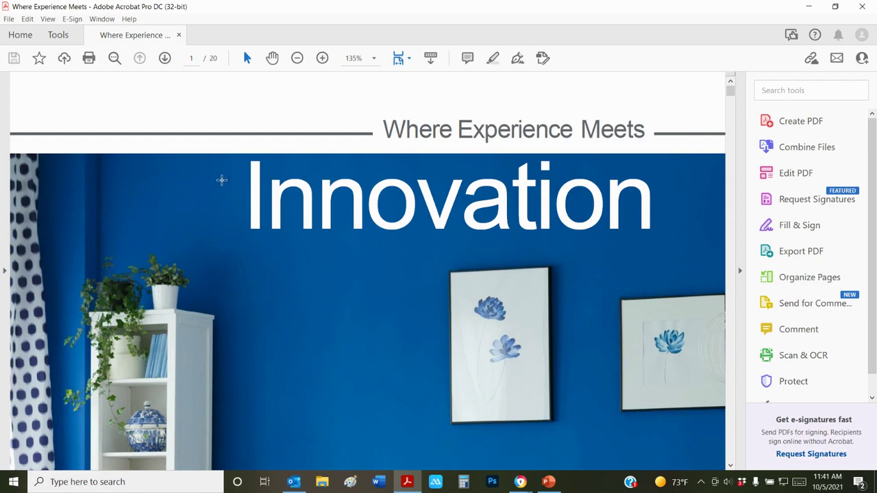
Zoom out, switch to Two Page View, and scroll through the spreads to the last page
left_click(298, 59)
left_click(297, 58)
left_click(297, 58)
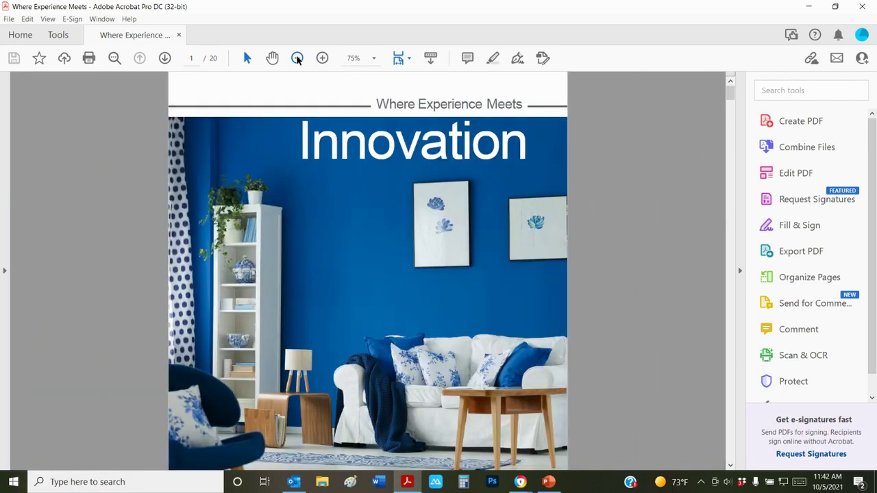
left_click(298, 58)
left_click(48, 19)
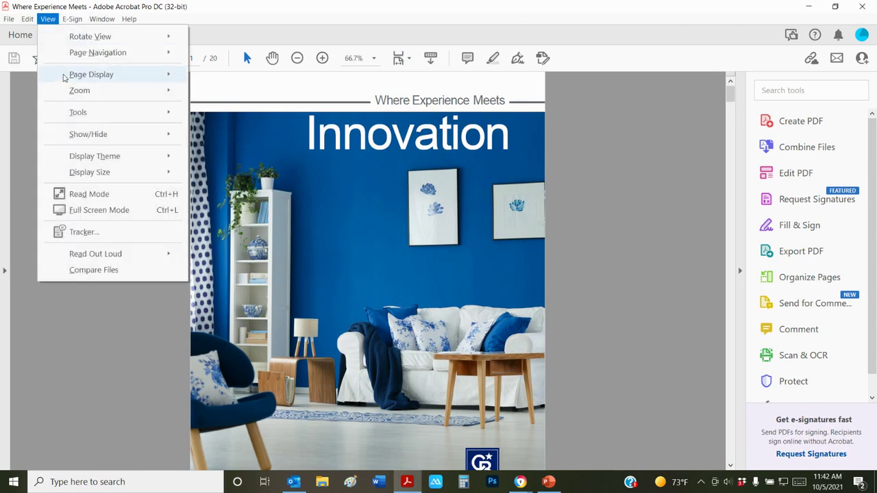
mouse_move(65, 75)
left_click(223, 110)
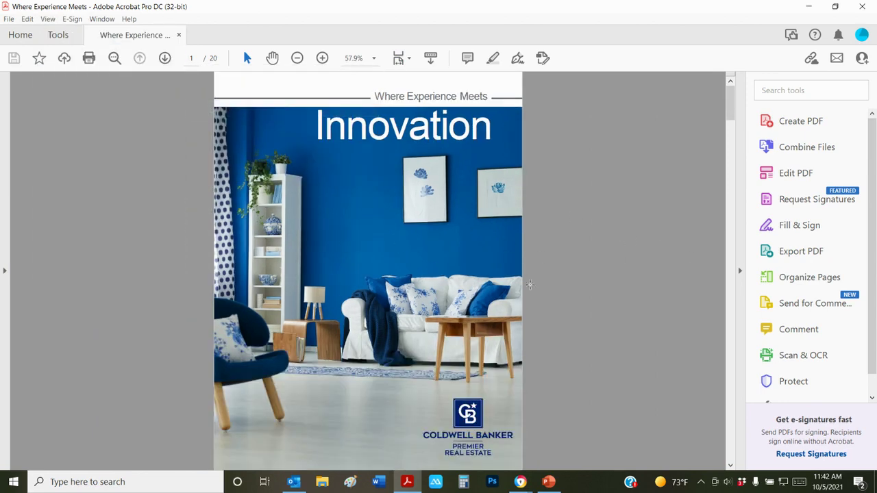
scroll(530, 285, "down", 2)
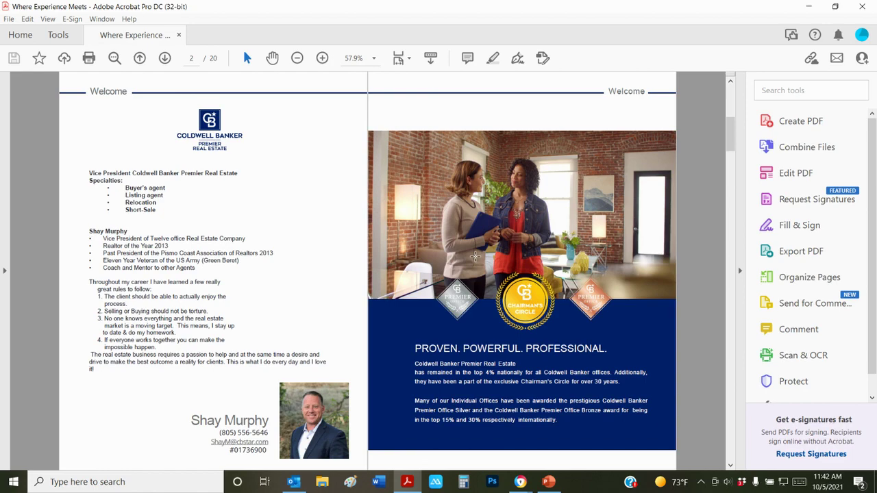
scroll(475, 256, "down", 4)
scroll(475, 256, "down", 2)
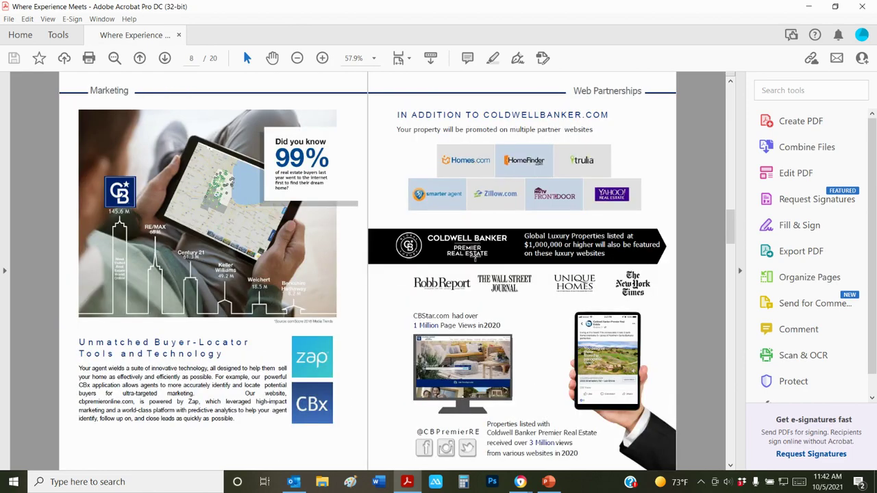
scroll(475, 257, "down", 12)
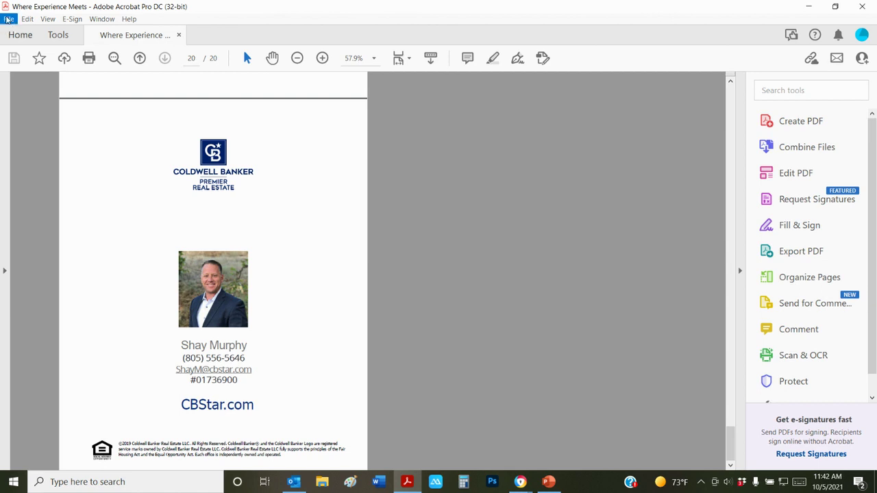
Print the PDF to the Ricoh C3000 Pismo and bring up its Properties
left_click(8, 19)
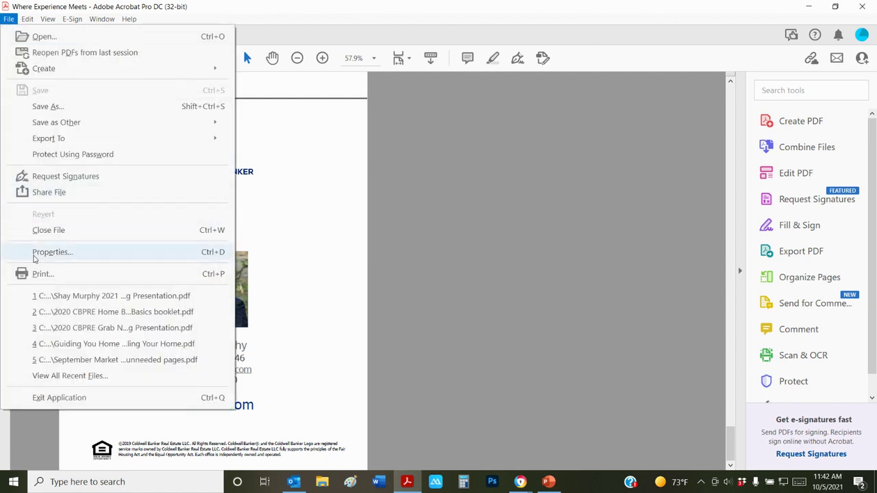
left_click(36, 279)
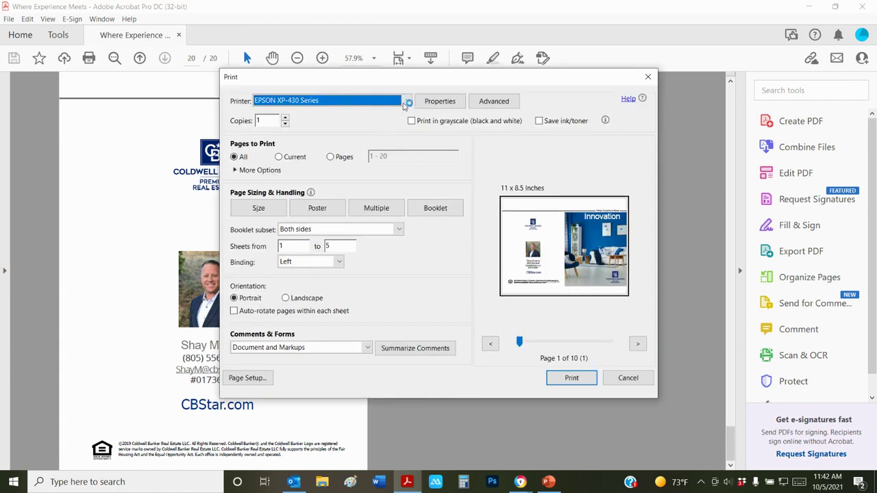
left_click(406, 100)
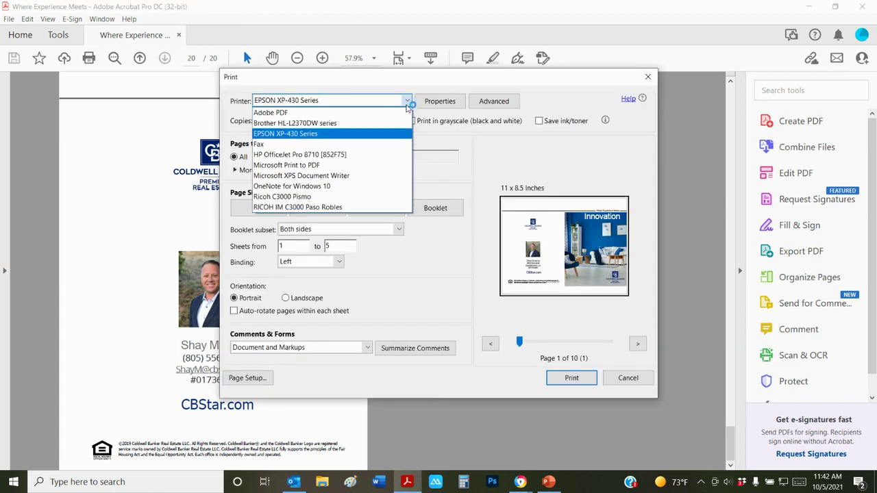
left_click(310, 198)
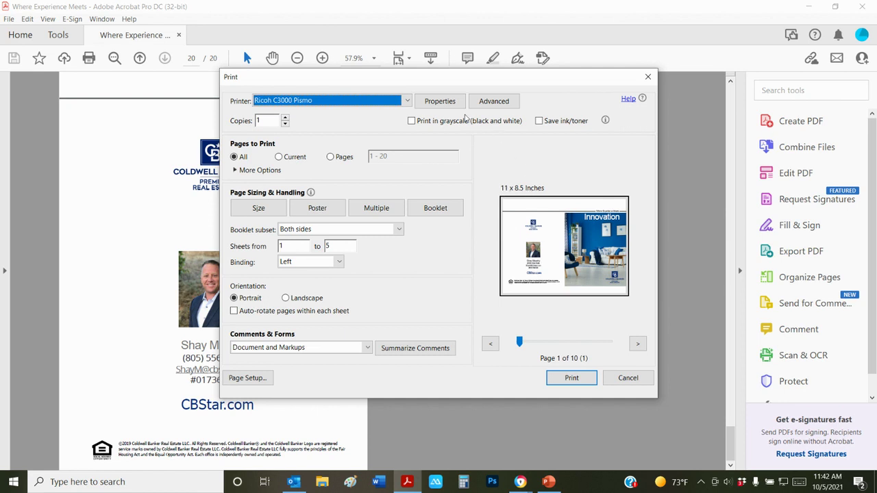
left_click(441, 102)
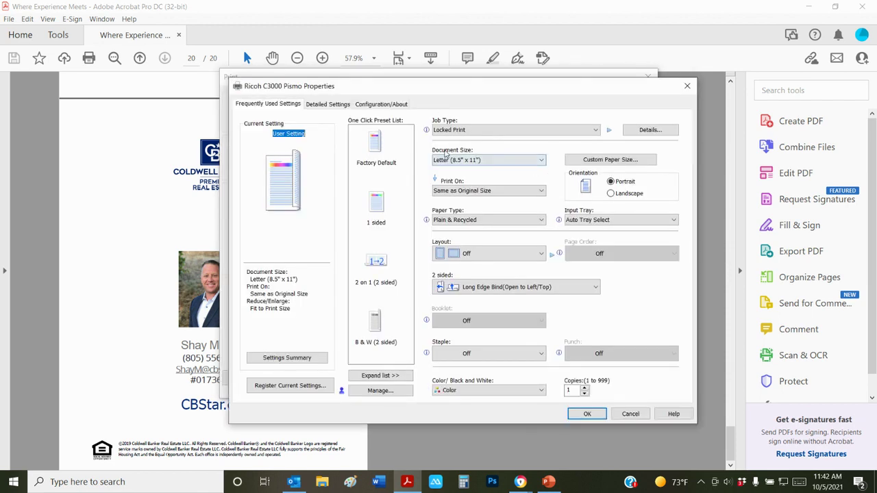
Set Document Size to 11" x 17" and Staple to 2 at Center
left_click(543, 162)
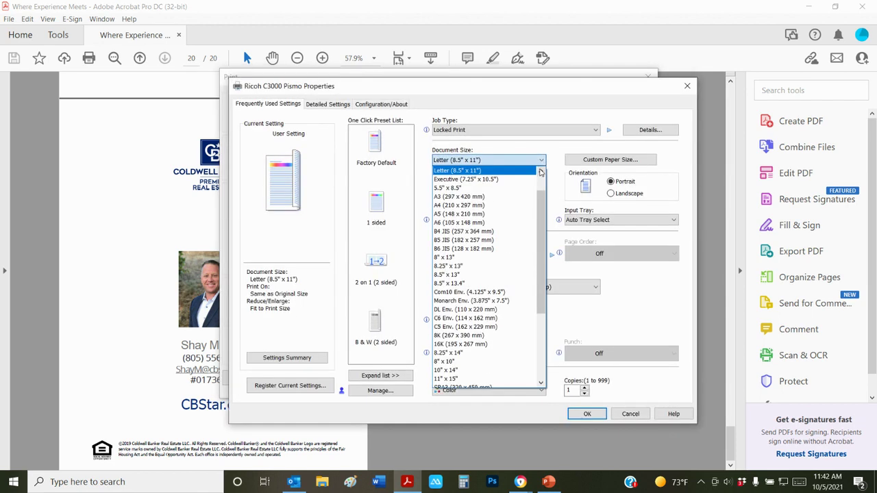
left_click(541, 172)
left_click(541, 172)
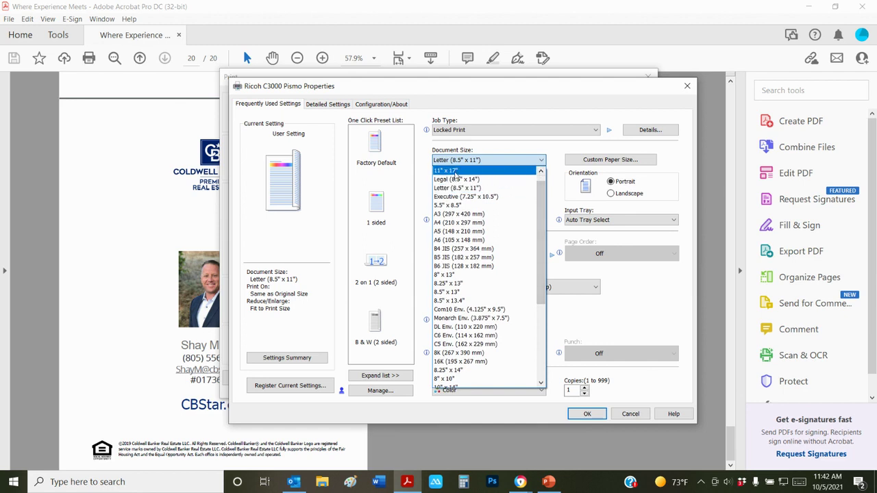
left_click(456, 169)
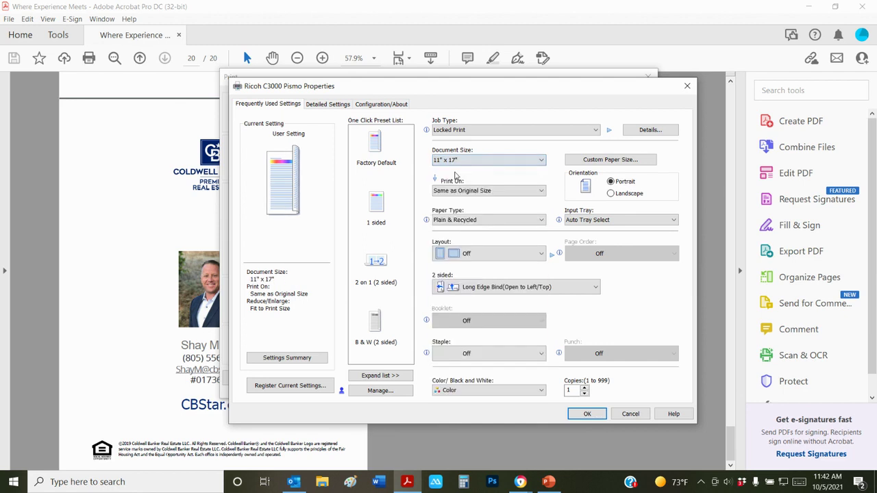
left_click(467, 356)
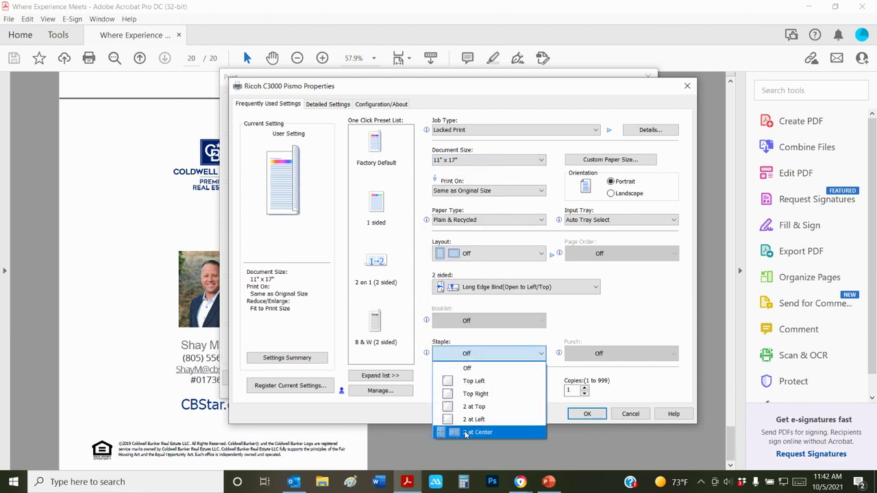
left_click(467, 433)
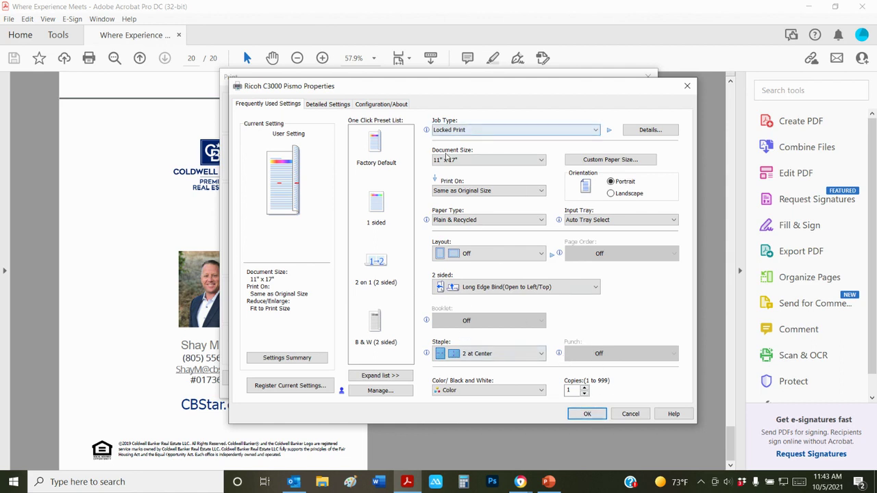
Apply the Ricoh settings and page back and forth through the 17 x 11 booklet preview
left_click(586, 415)
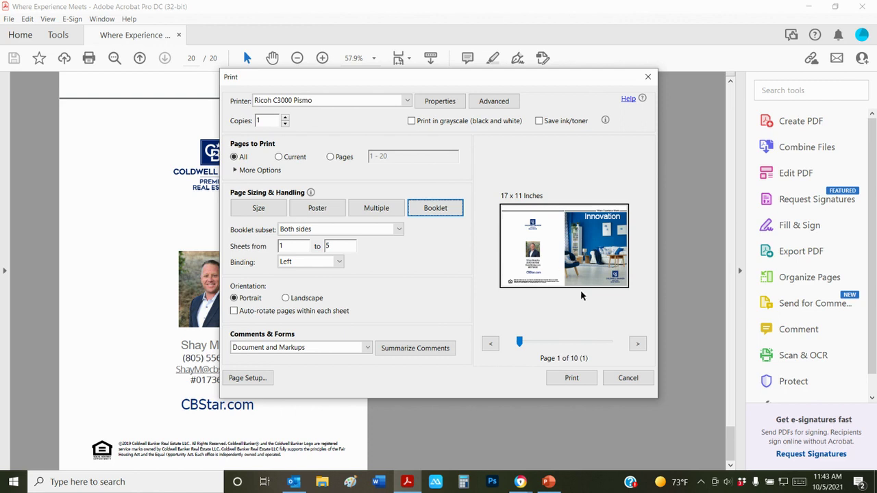
left_click(638, 344)
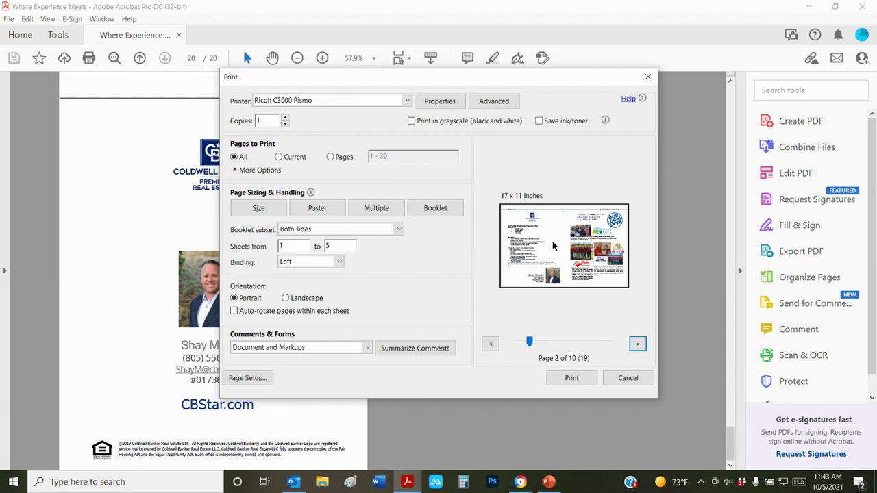
left_click(491, 344)
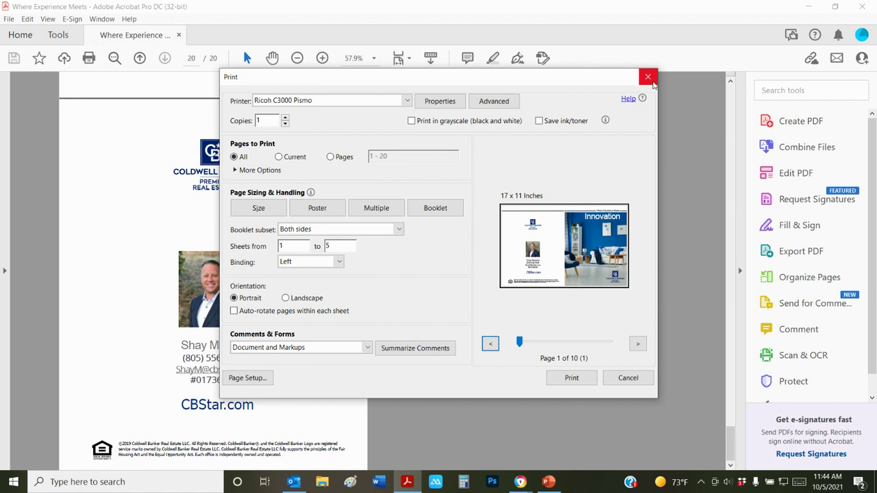
Close the Print dialog without printing and return to the agent's Zillow profile
left_click(650, 79)
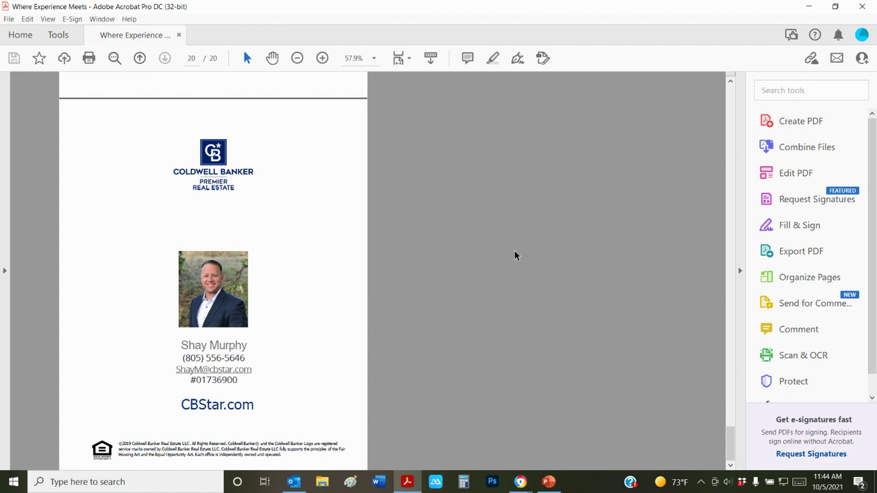
mouse_move(520, 481)
left_click(522, 435)
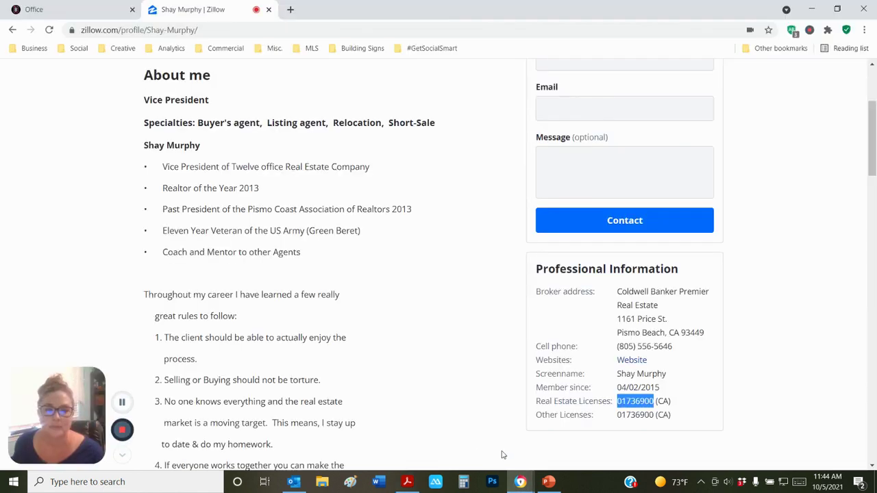